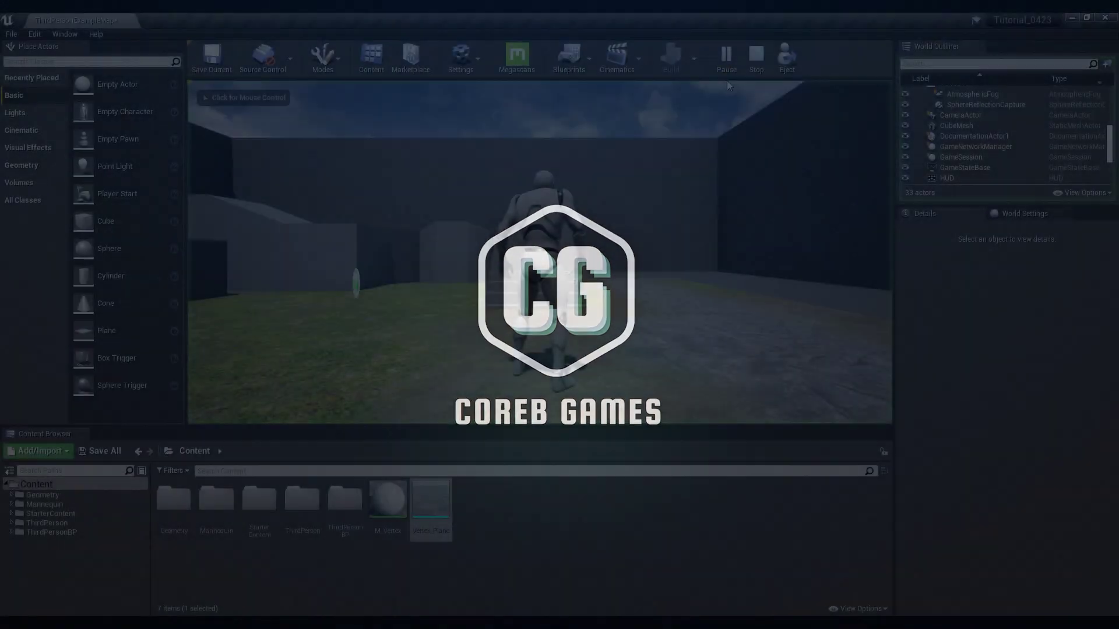
# Run the character forward through the test level before ending the play session
pyautogui.press('w')
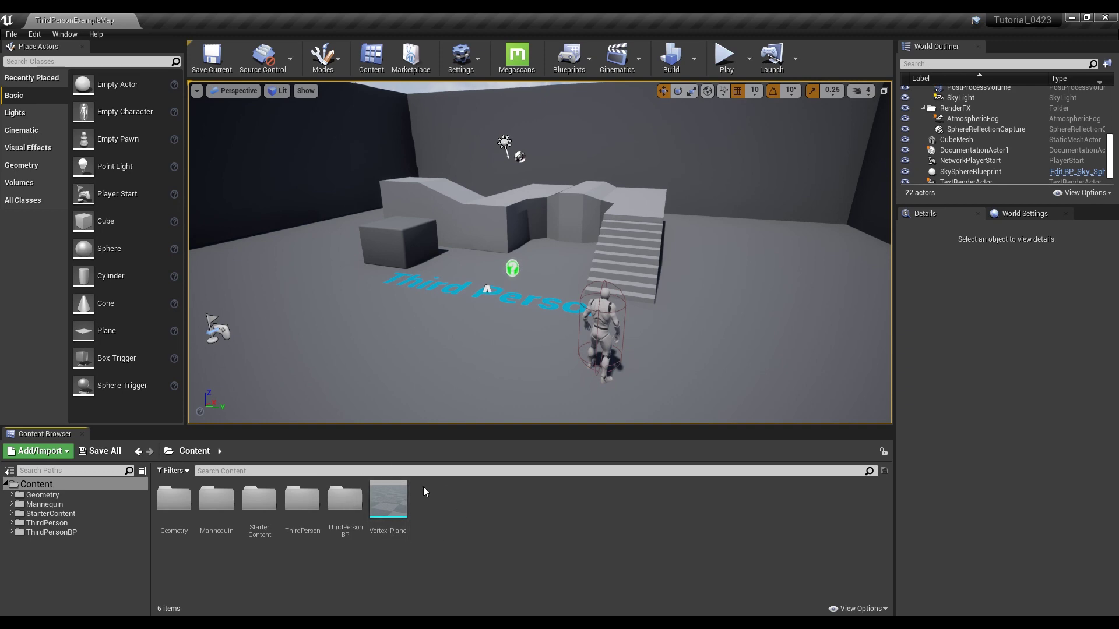
pyautogui.doubleClick(388, 502)
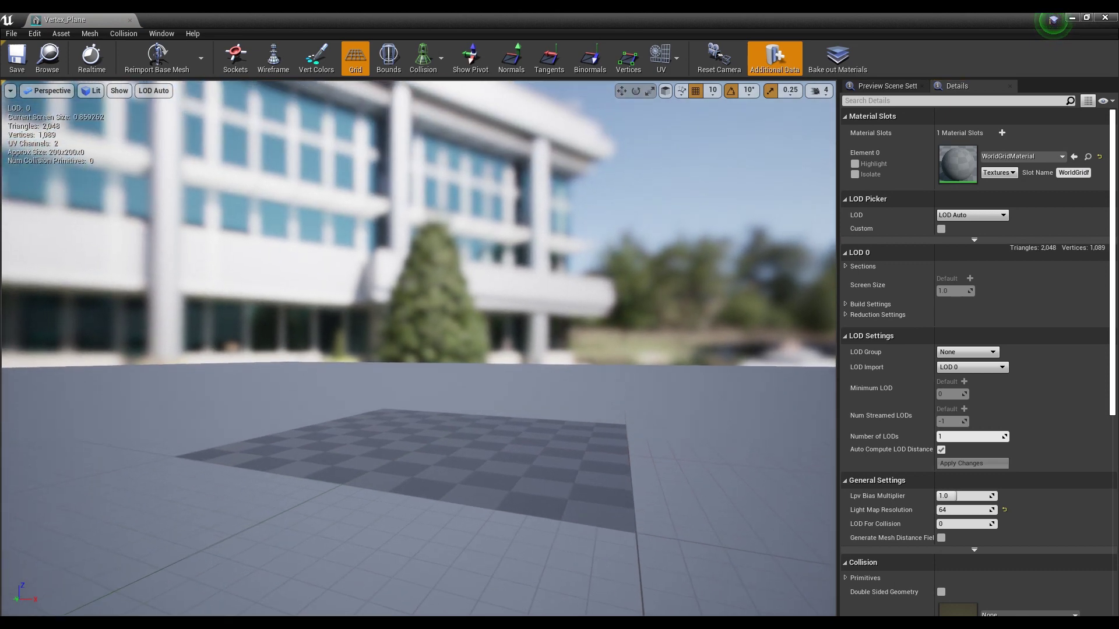
pyautogui.moveTo(389, 502); pyautogui.dragTo(469, 312)
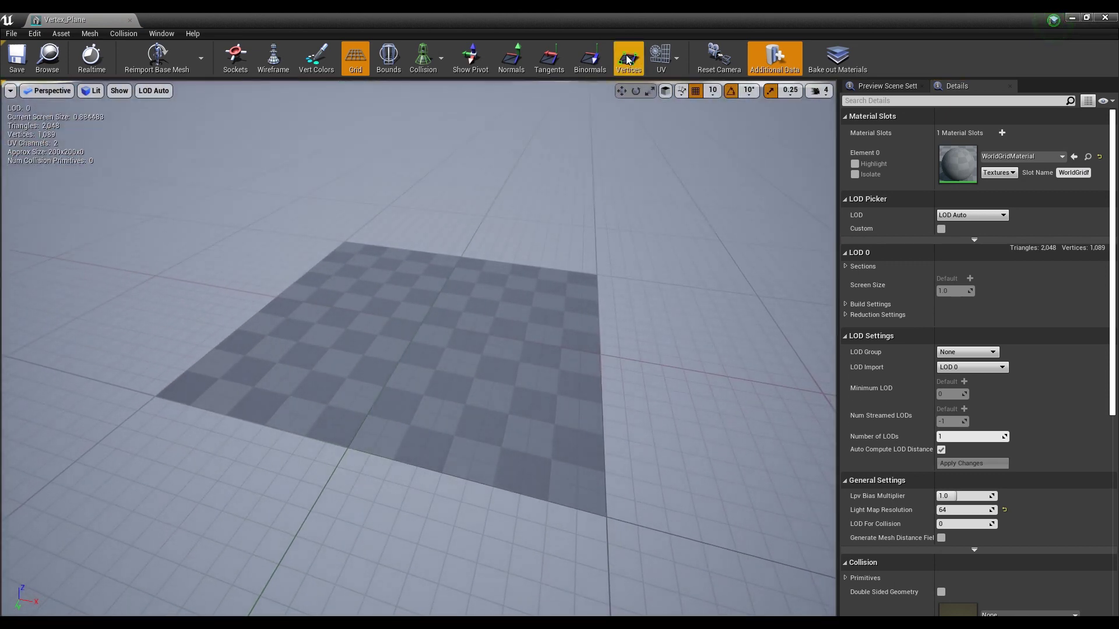
pyautogui.click(627, 59)
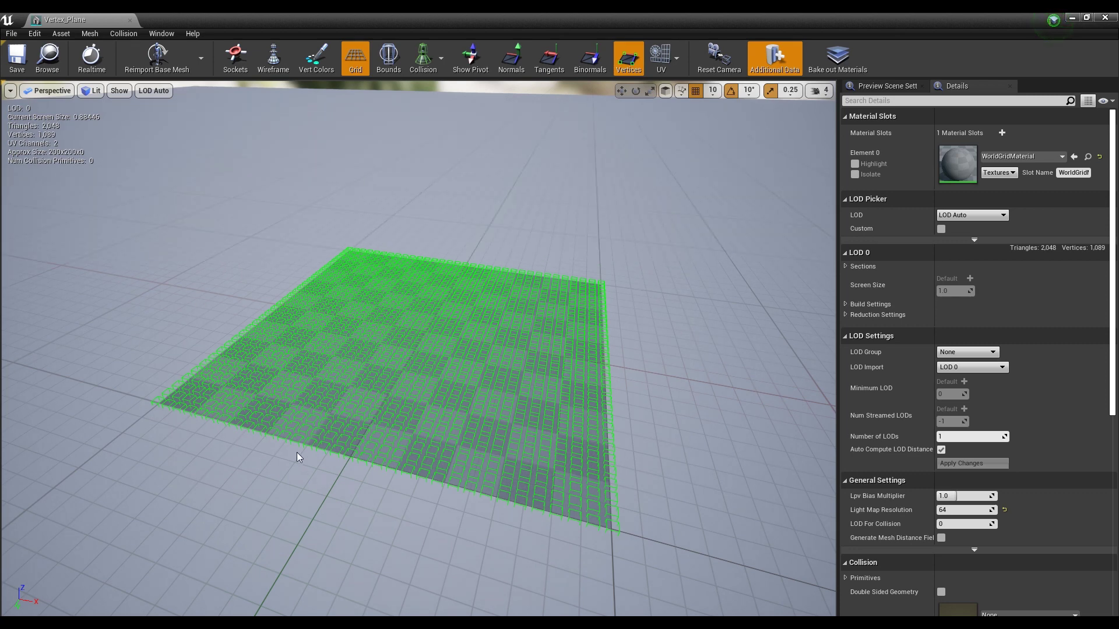
pyautogui.click(628, 58)
pyautogui.click(132, 19)
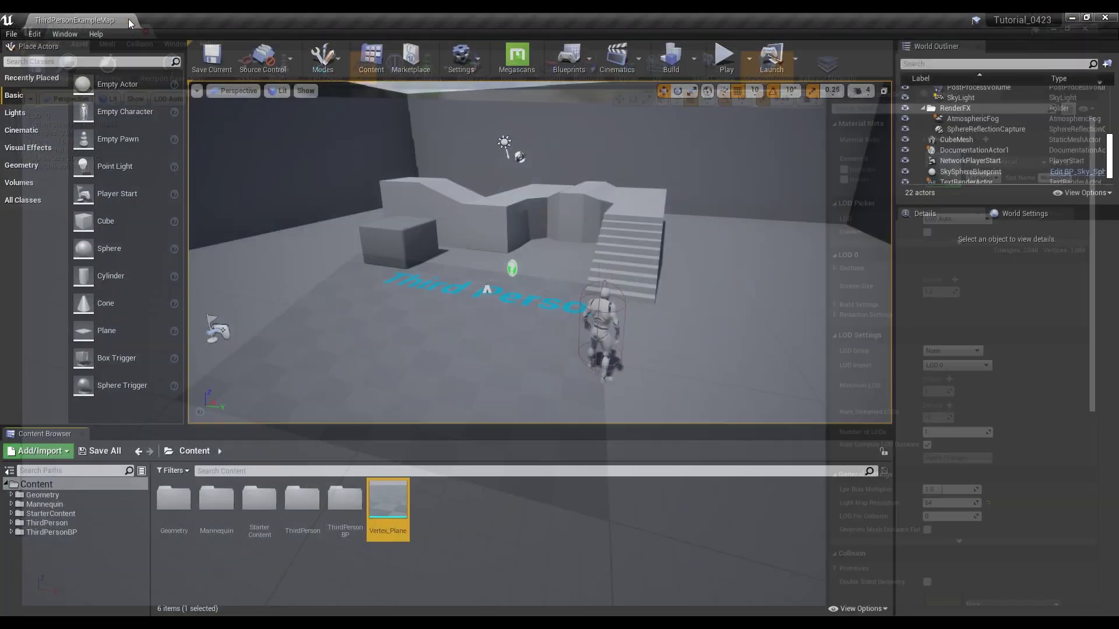
# Create a Material asset in the Content folder named M_Vertex and open it for editing
pyautogui.rightClick(439, 498)
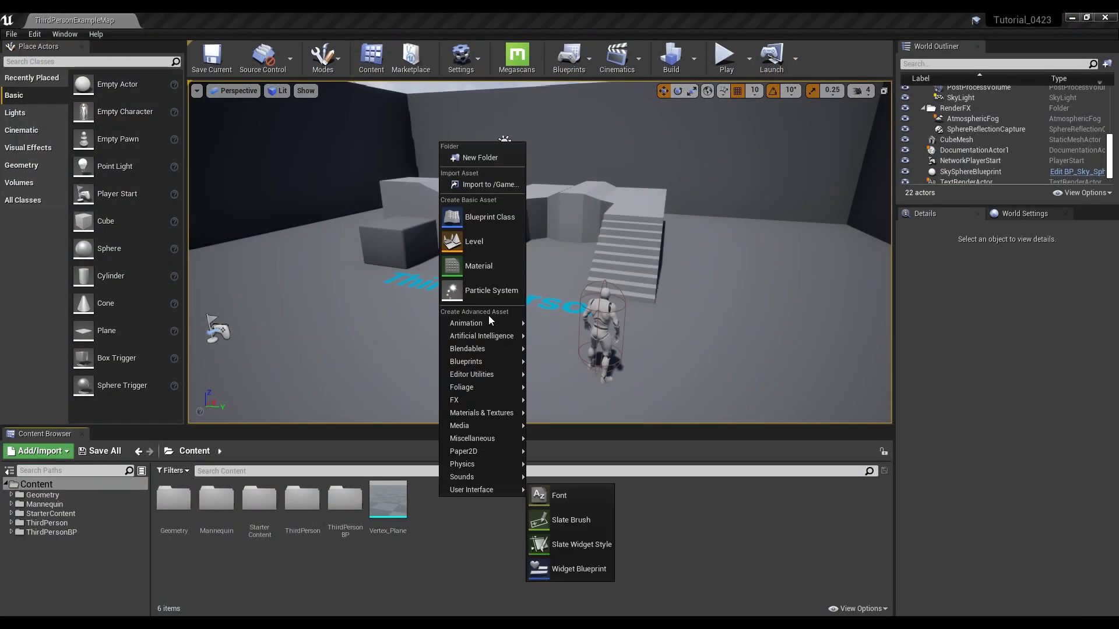
pyautogui.click(503, 266)
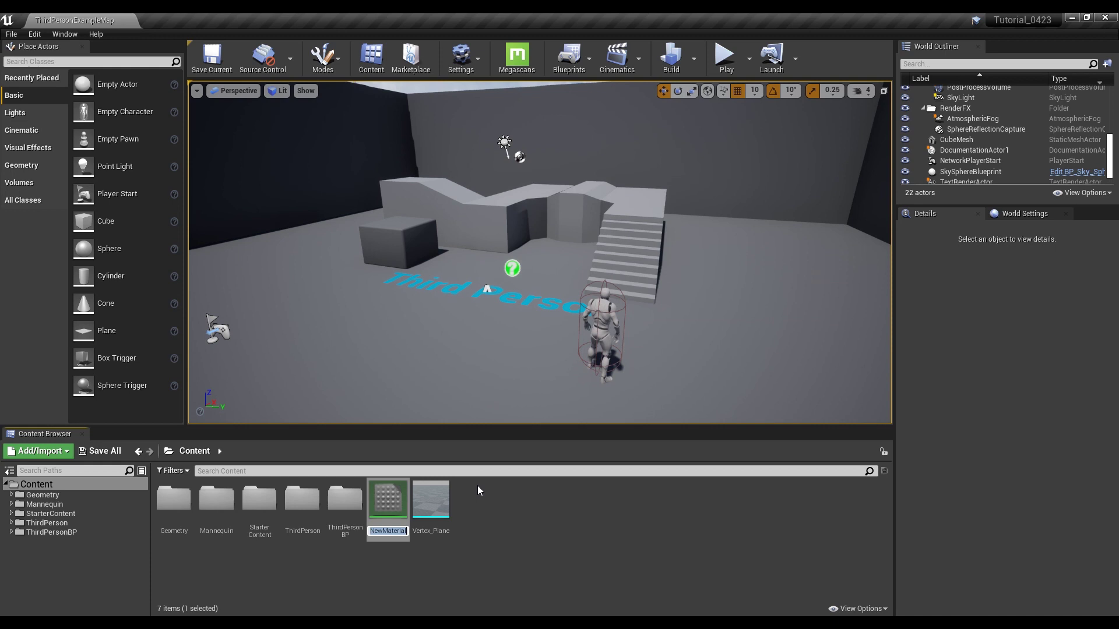
pyautogui.write('M_Ver')
pyautogui.write('tex')
pyautogui.press('Return')
pyautogui.doubleClick(401, 498)
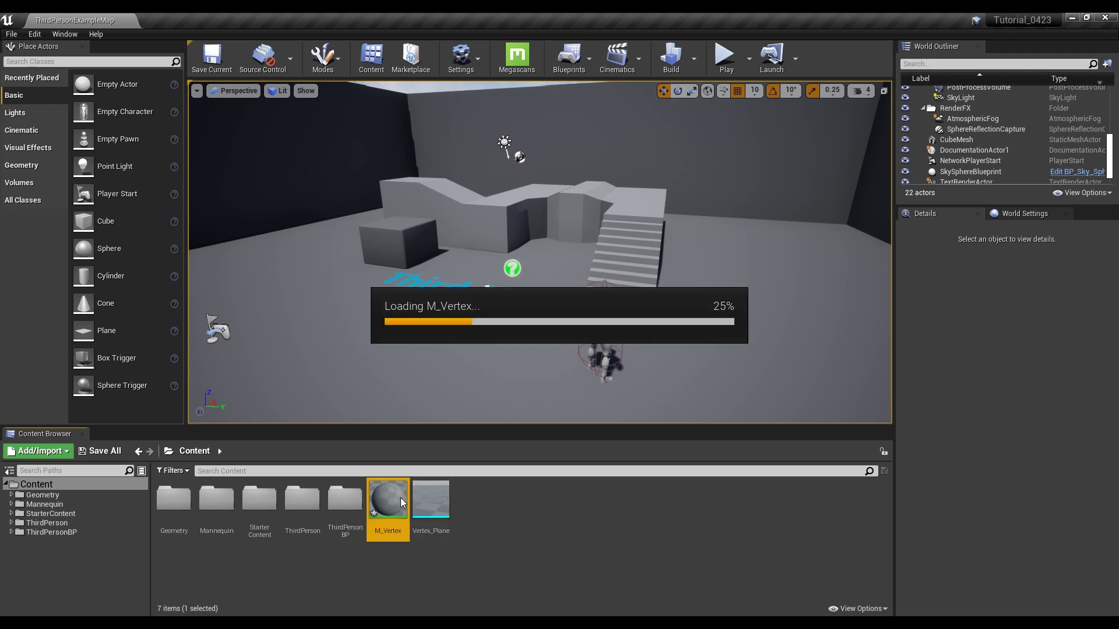
# Add a TexCoord node and wire it into a Multiply node's A input
pyautogui.moveTo(550, 375); pyautogui.dragTo(659, 392, button='right')
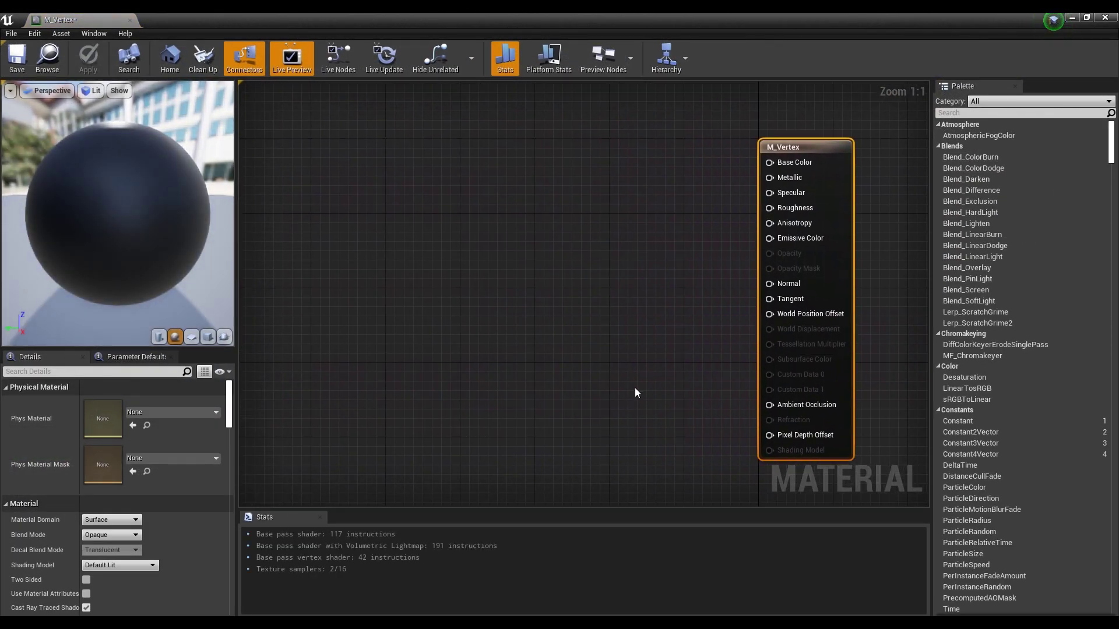
pyautogui.scroll(-1, 634, 386)
pyautogui.rightClick(401, 272)
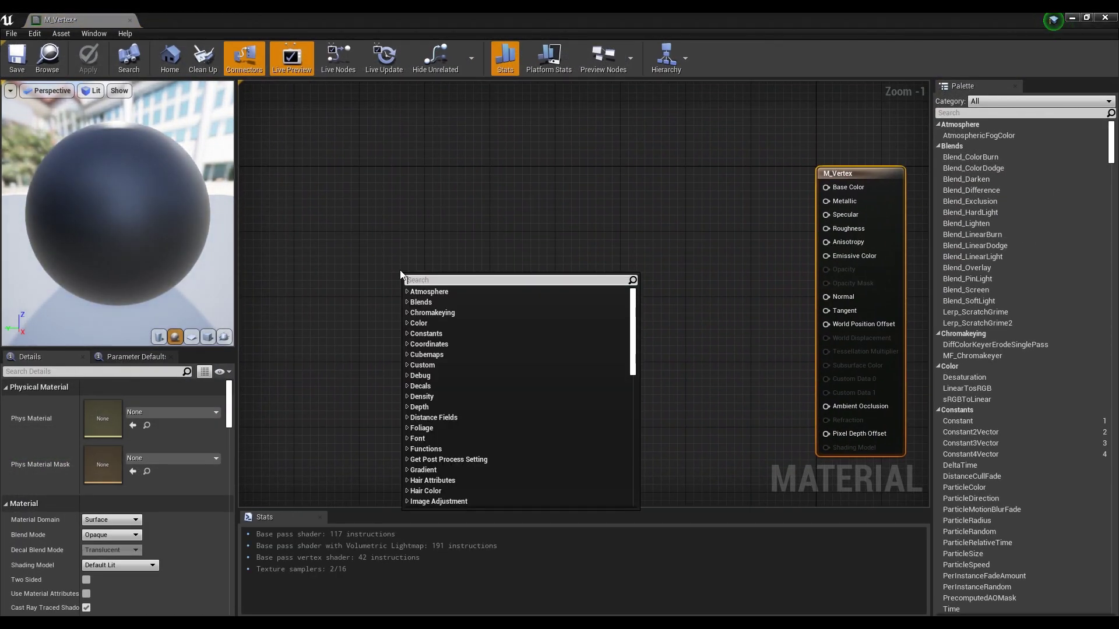
pyautogui.write('texco')
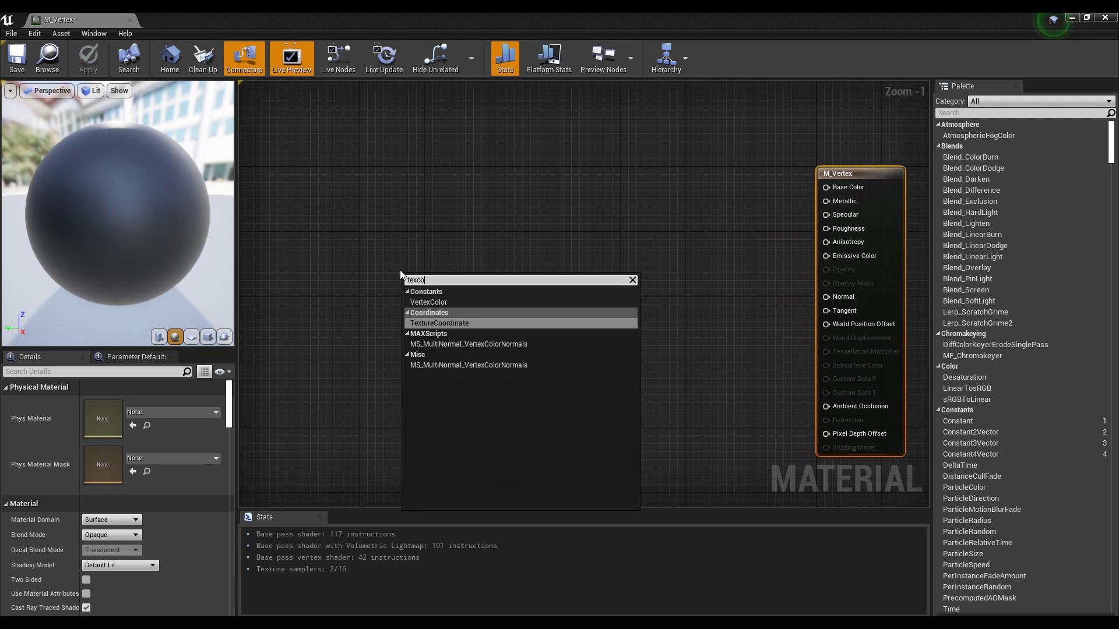
pyautogui.press('Return')
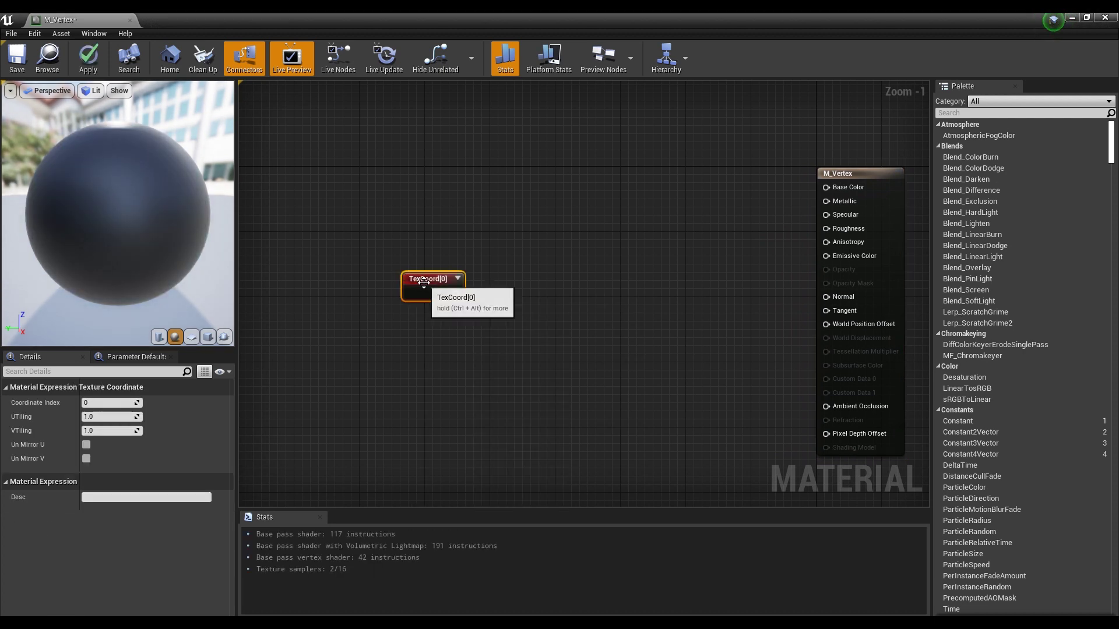
pyautogui.moveTo(423, 285); pyautogui.dragTo(359, 236)
pyautogui.click(473, 244)
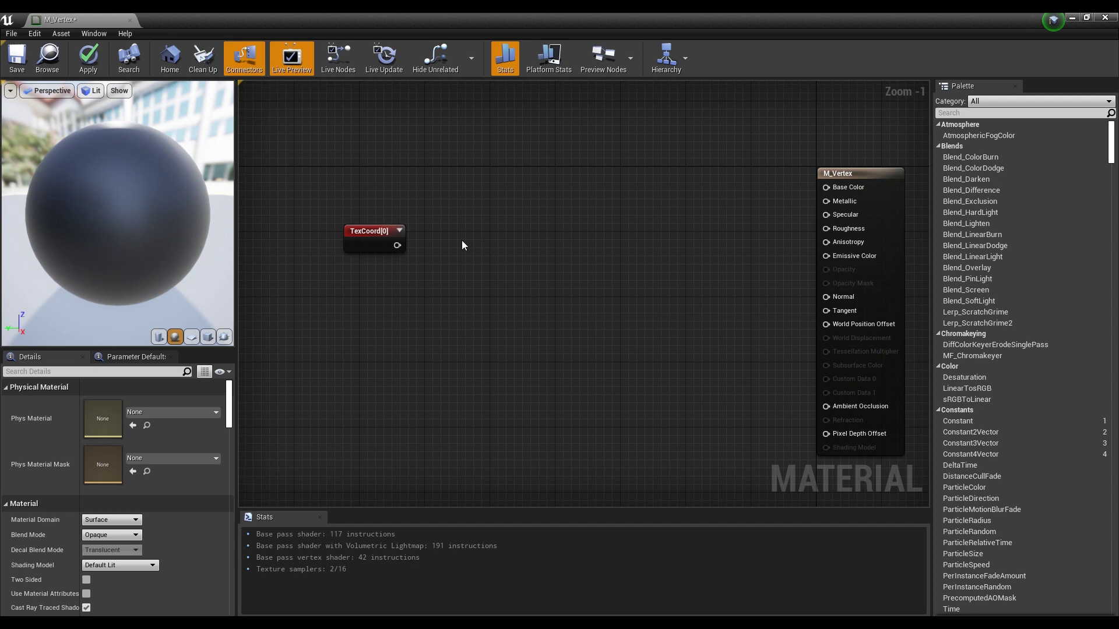
pyautogui.click(460, 238)
pyautogui.moveTo(397, 246)
pyautogui.mouseDown()
pyautogui.moveTo(470, 259)
pyautogui.moveTo(465, 241)
pyautogui.mouseUp()
pyautogui.click(399, 278)
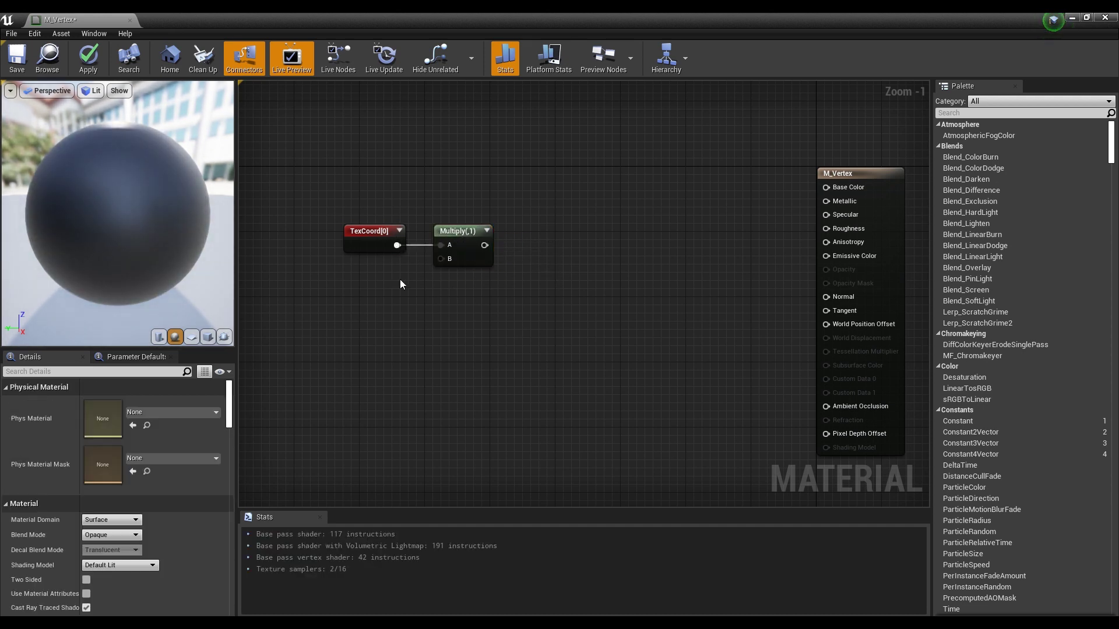
# Add a UV Size scalar parameter defaulting to 2 and wire it to Multiply's B input
pyautogui.click(363, 277)
pyautogui.write('UV Size')
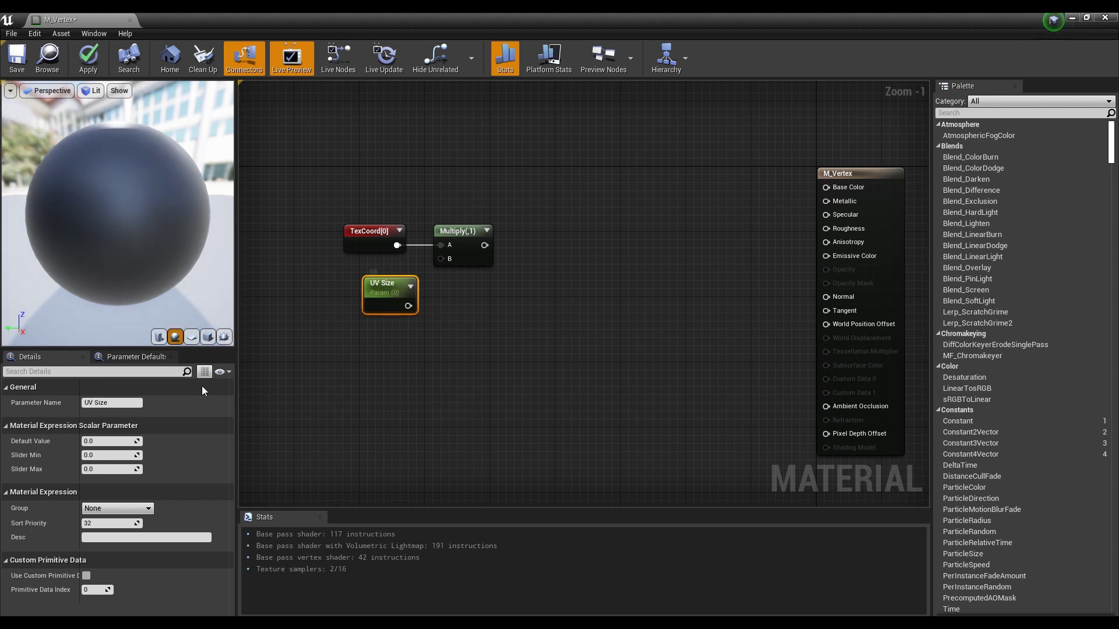
pyautogui.click(110, 442)
pyautogui.write('2')
pyautogui.press('Return')
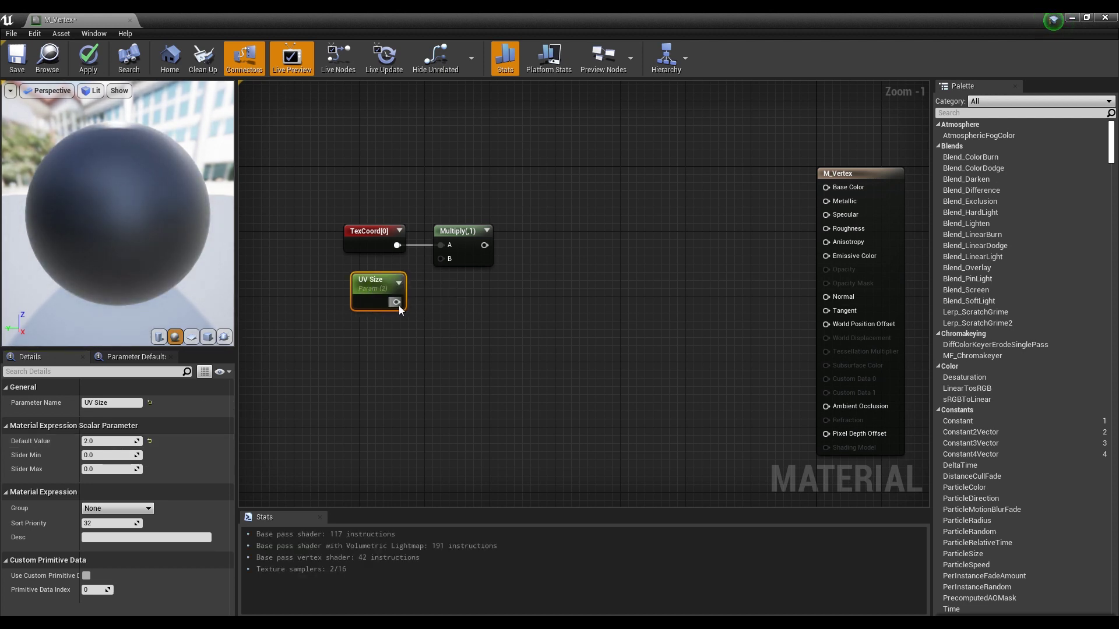
pyautogui.moveTo(396, 302); pyautogui.dragTo(441, 259)
# Move the TexCoord, Multiply and UV Size nodes further left in the graph
pyautogui.scroll(-2, 471, 310)
pyautogui.scroll(-1, 471, 310)
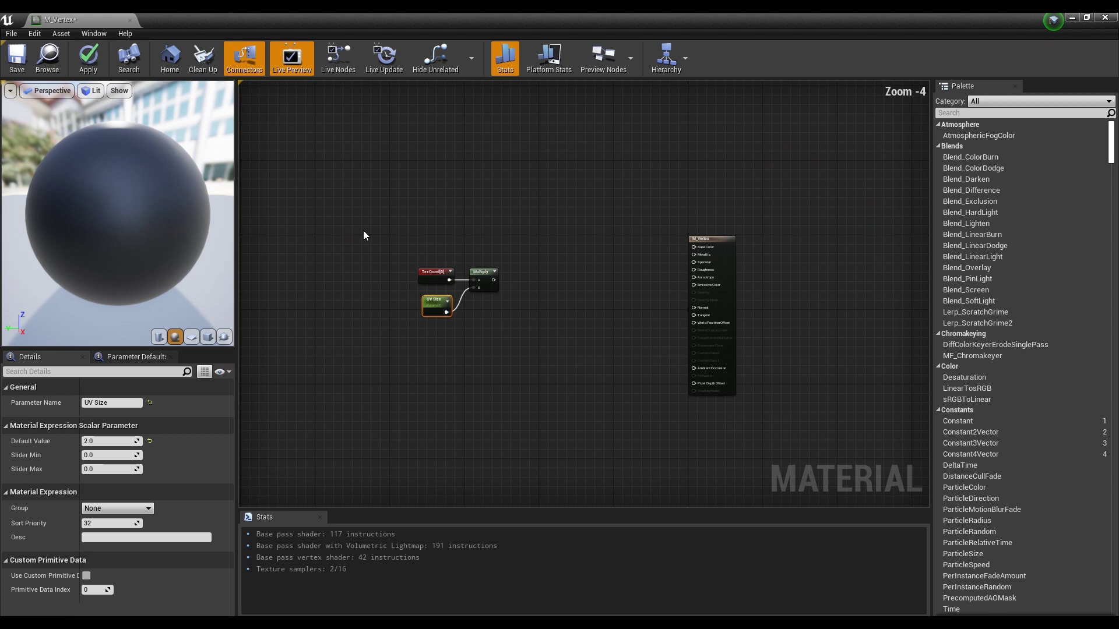
pyautogui.moveTo(364, 235); pyautogui.dragTo(509, 326)
pyautogui.moveTo(481, 278); pyautogui.dragTo(355, 274)
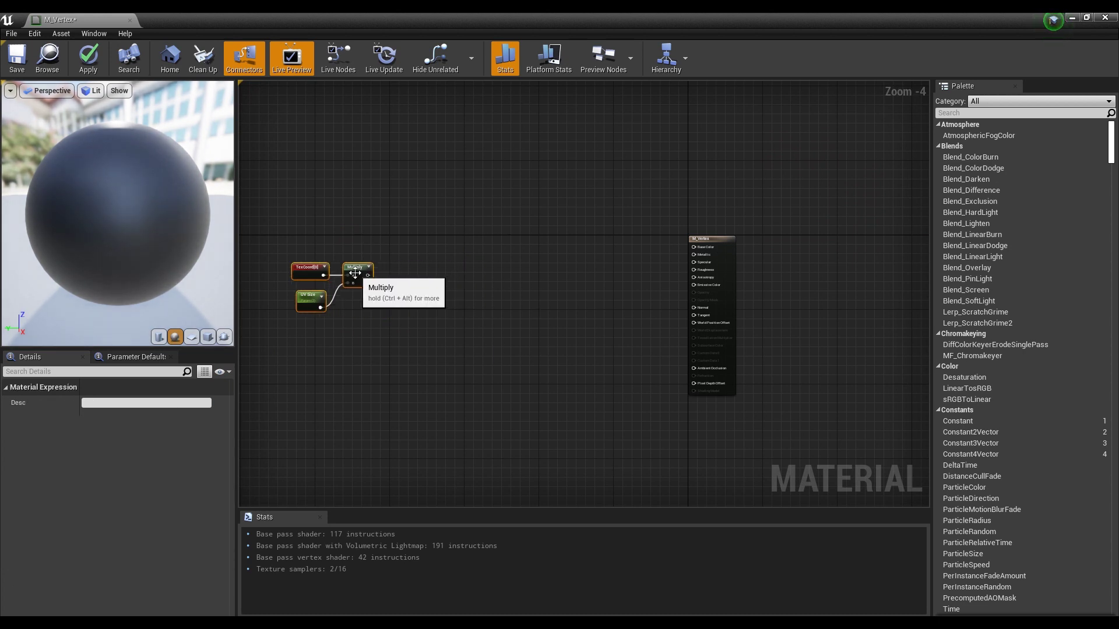
pyautogui.moveTo(495, 245); pyautogui.dragTo(559, 262, button='right')
pyautogui.click(515, 200)
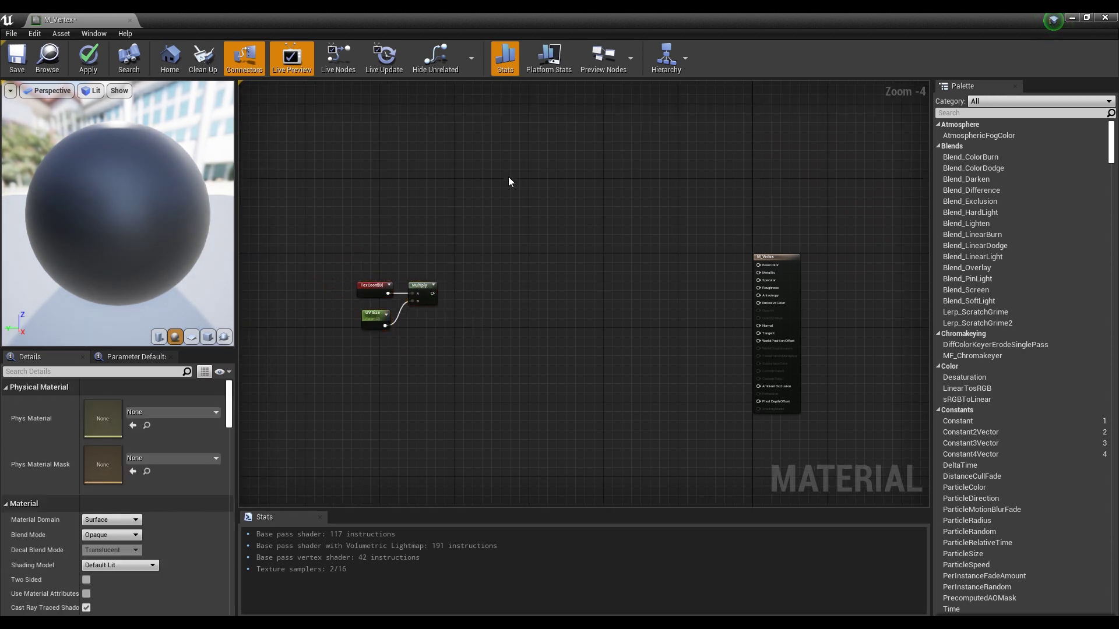
# Add six Texture Sample nodes to the M_Vertex graph
pyautogui.click(508, 140)
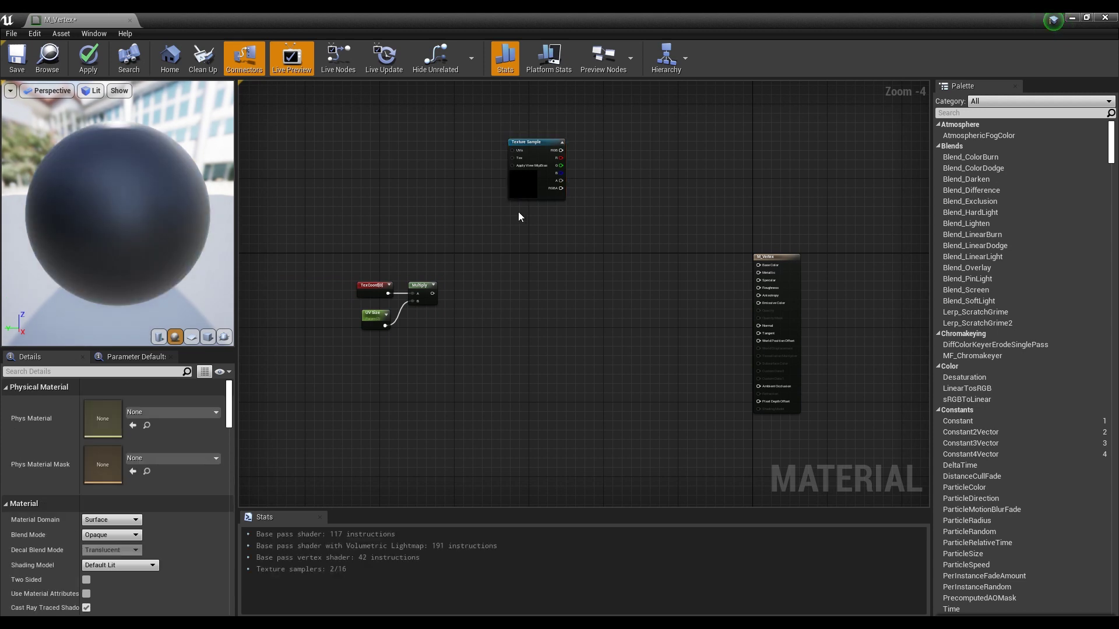
pyautogui.click(516, 211)
pyautogui.click(518, 288)
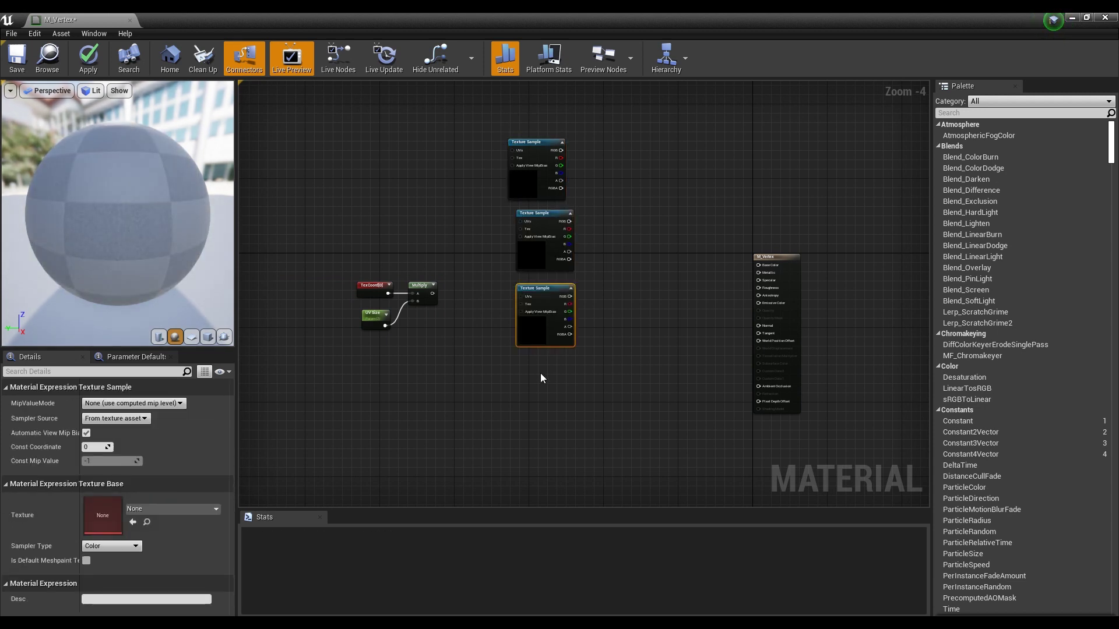
pyautogui.moveTo(541, 373); pyautogui.dragTo(512, 303, button='right')
pyautogui.click(496, 278)
pyautogui.click(500, 279)
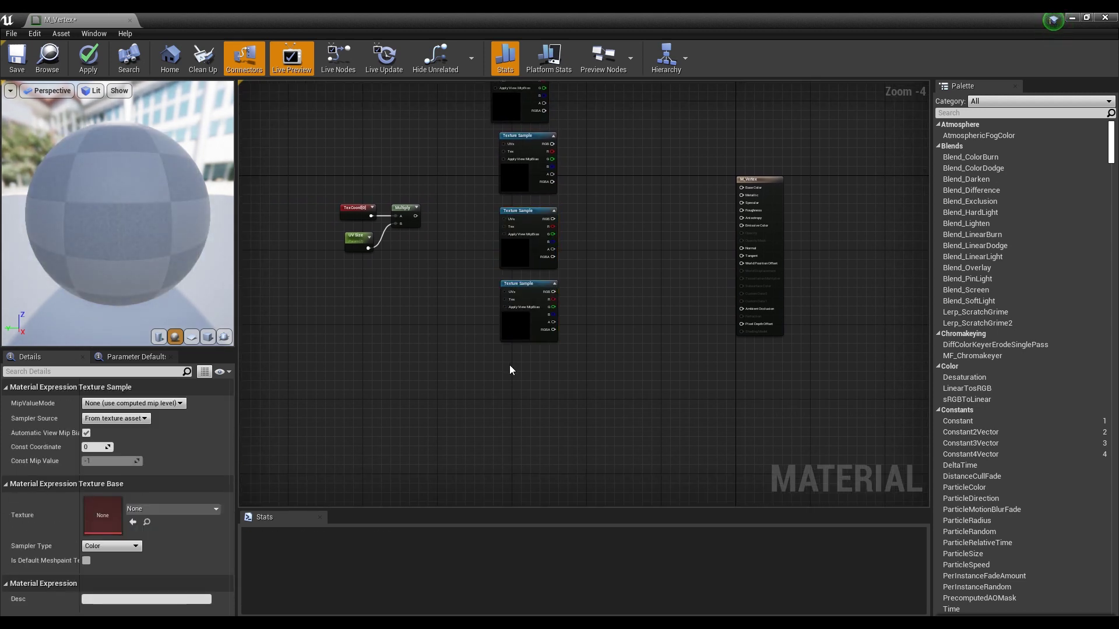
pyautogui.moveTo(509, 365)
pyautogui.mouseDown(button='right')
pyautogui.moveTo(512, 292)
pyautogui.moveTo(618, 401)
pyautogui.mouseUp(button='right')
pyautogui.click(512, 291)
pyautogui.click(512, 391)
# Arrange the Texture Sample nodes into a vertical column of two groups of three
pyautogui.click(509, 362)
pyautogui.click(572, 299)
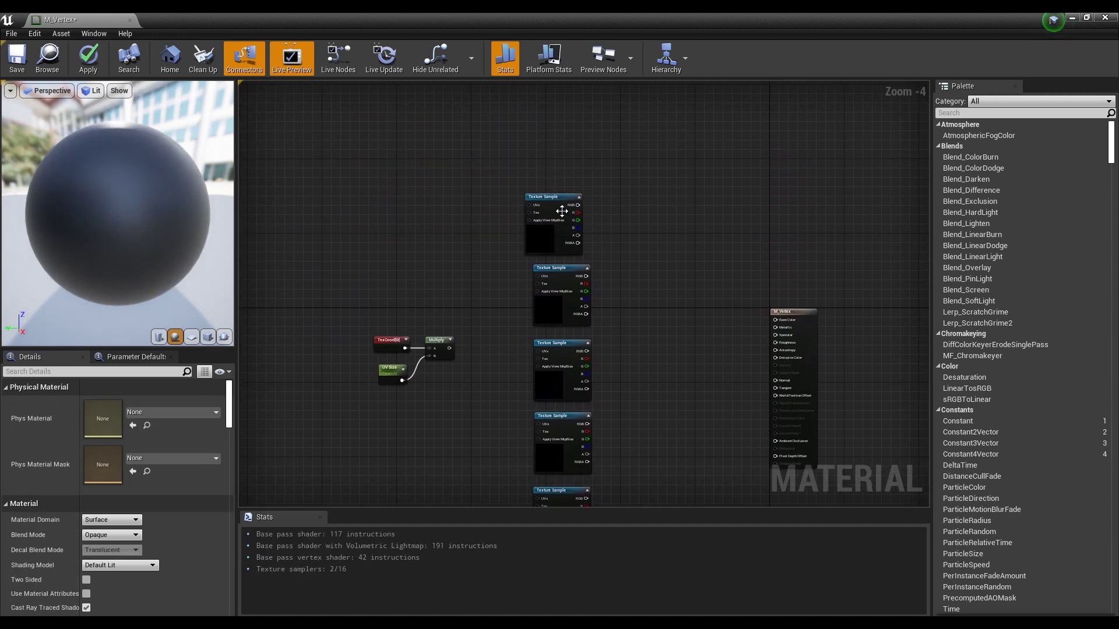
pyautogui.moveTo(561, 211); pyautogui.dragTo(568, 210)
pyautogui.moveTo(658, 182); pyautogui.dragTo(577, 373)
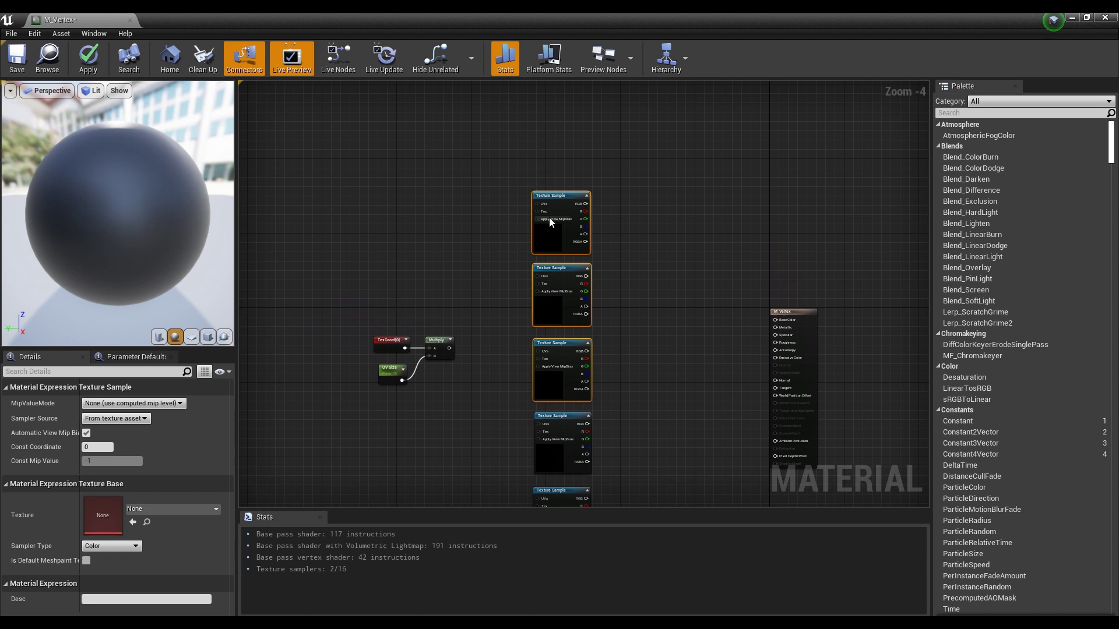
pyautogui.moveTo(551, 221); pyautogui.dragTo(552, 111)
pyautogui.moveTo(627, 319); pyautogui.dragTo(623, 181, button='right')
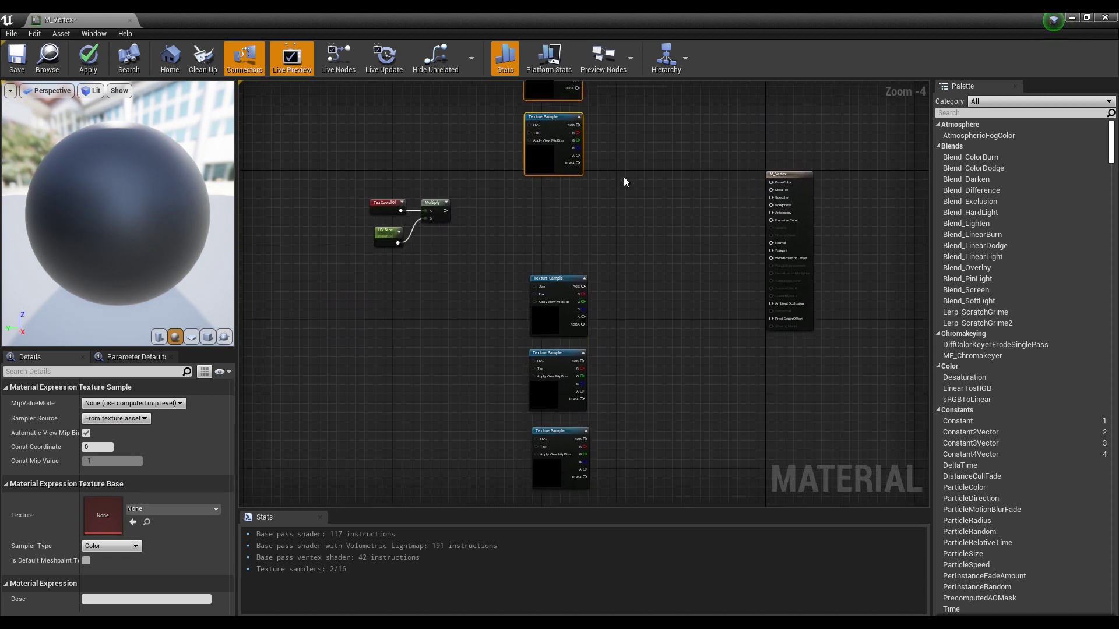
pyautogui.moveTo(637, 273); pyautogui.dragTo(557, 481)
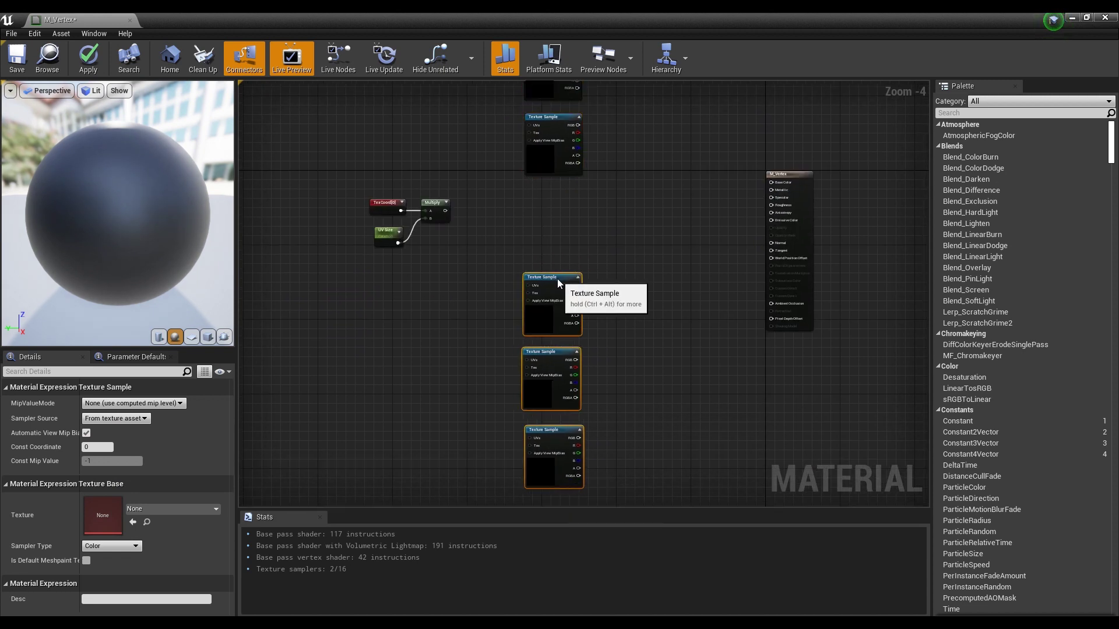
pyautogui.moveTo(597, 109); pyautogui.dragTo(596, 295, button='right')
# Assign T_Ground_Gravel_D, the grass diffuse and T_Rock_Slate_D to the top three samples
pyautogui.click(597, 295)
pyautogui.click(539, 195)
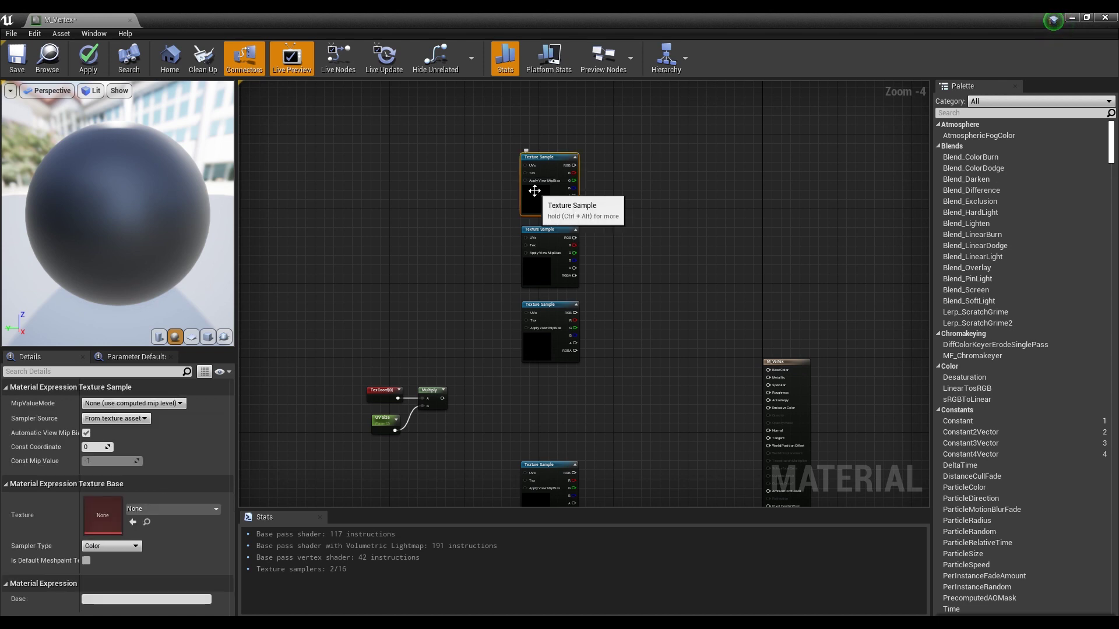
pyautogui.click(183, 511)
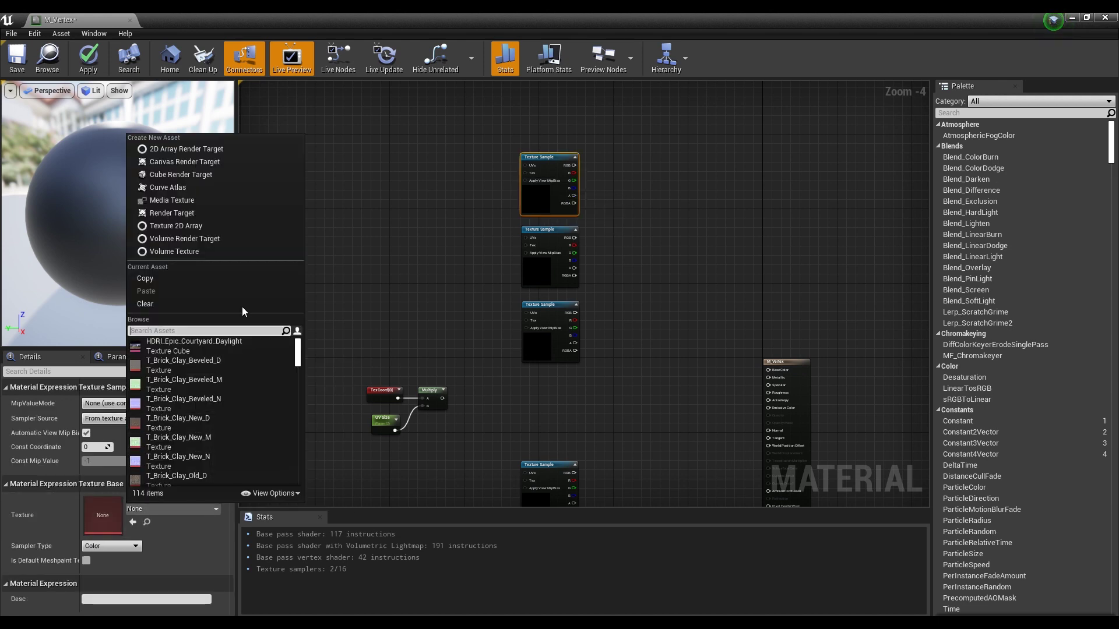
pyautogui.write('gro')
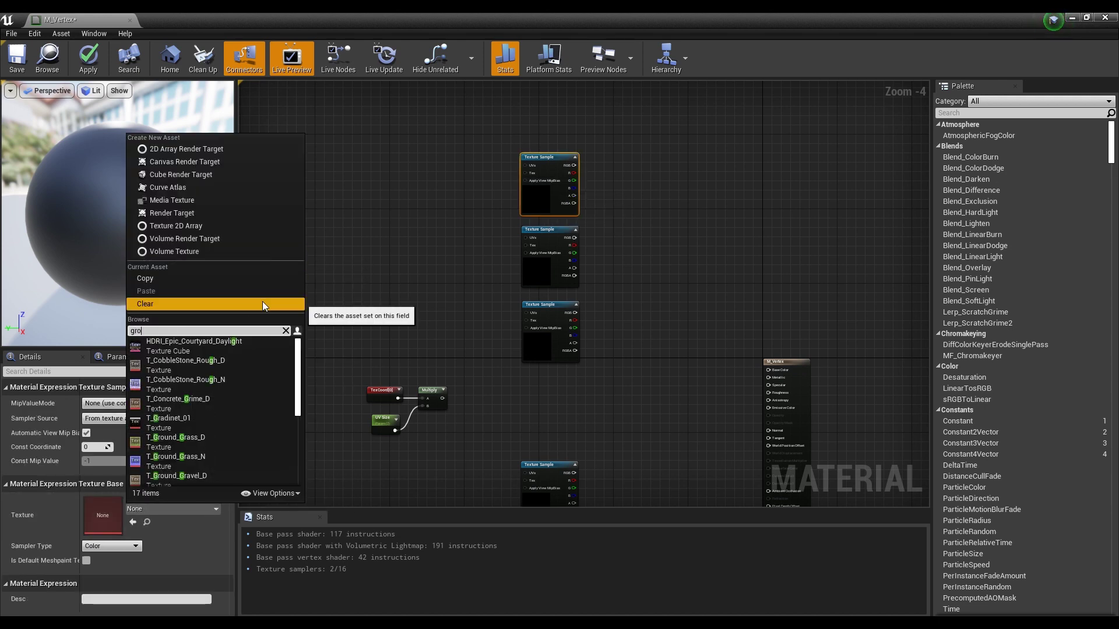
pyautogui.write('u')
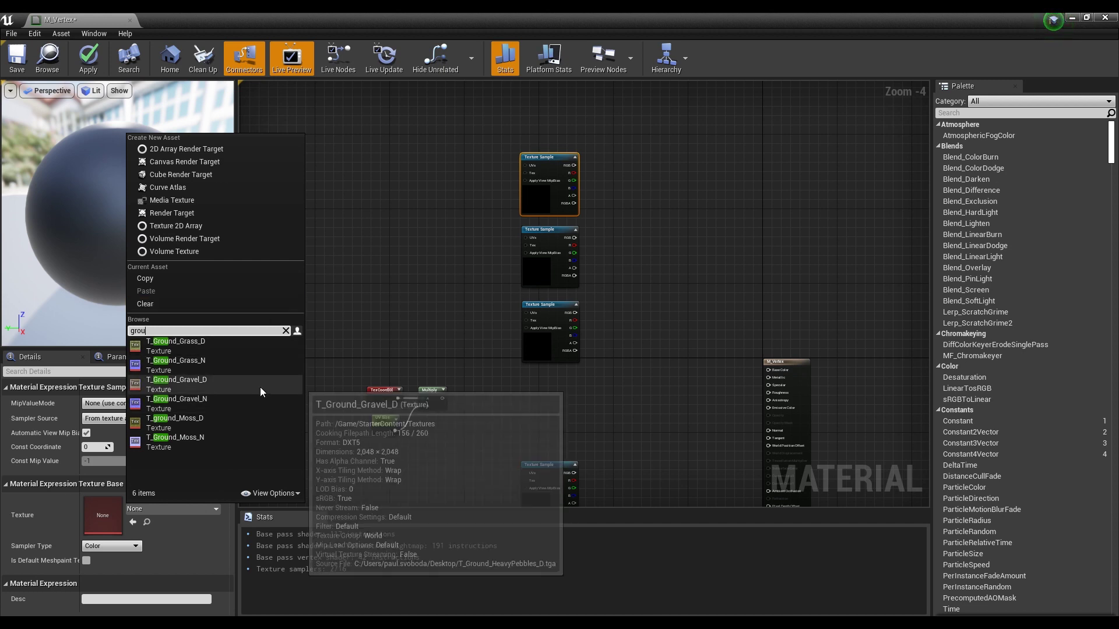
pyautogui.click(260, 387)
pyautogui.click(538, 273)
pyautogui.click(163, 508)
pyautogui.write('g')
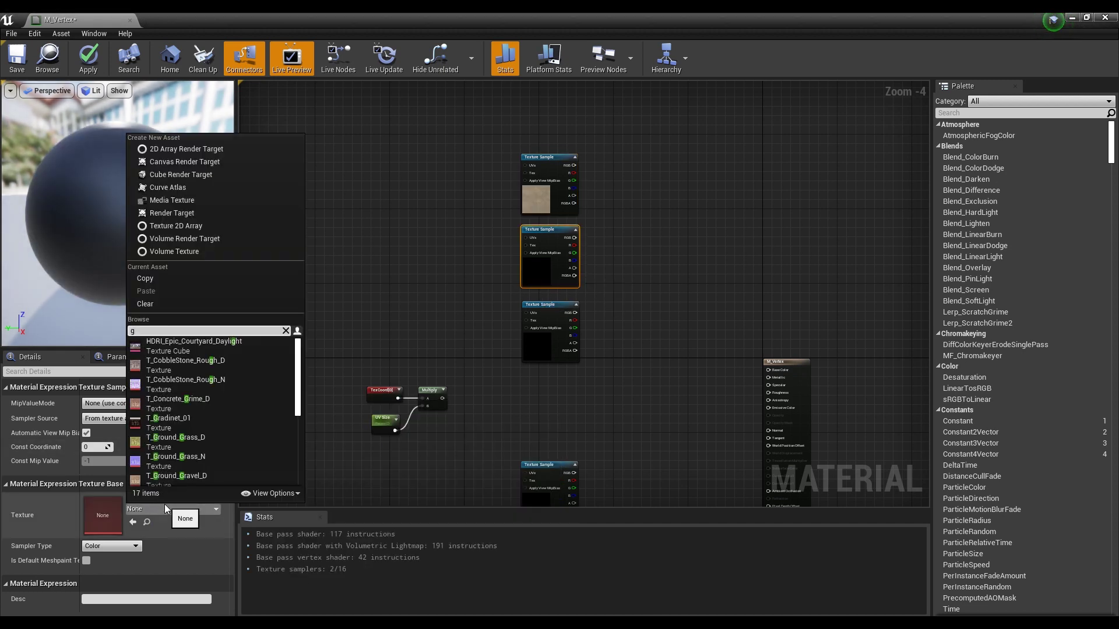
pyautogui.write('roun')
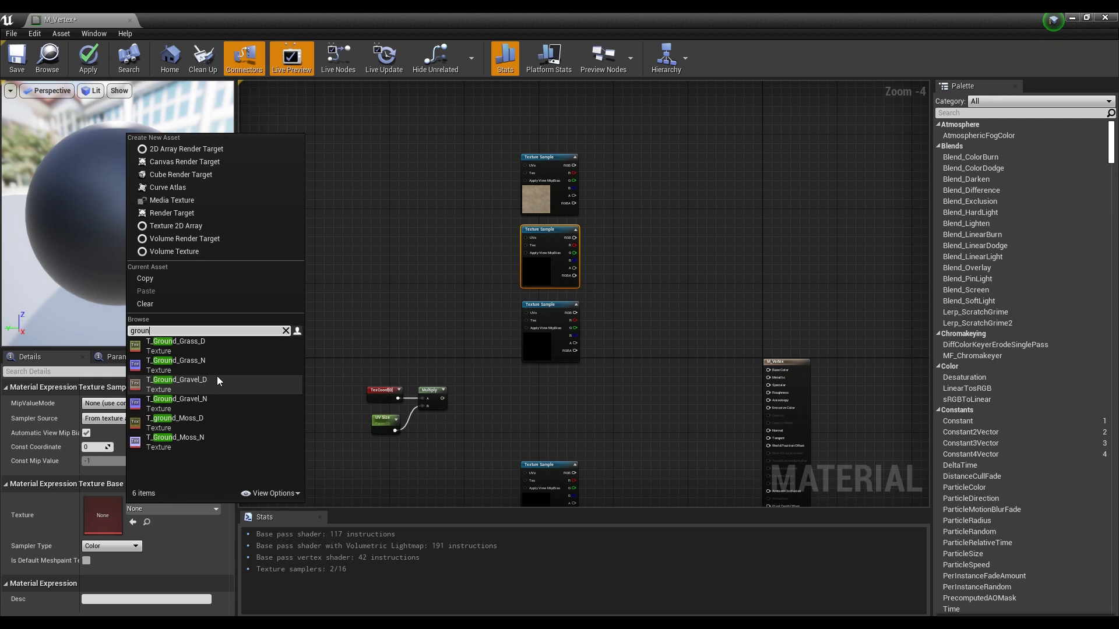
pyautogui.click(225, 347)
pyautogui.click(533, 349)
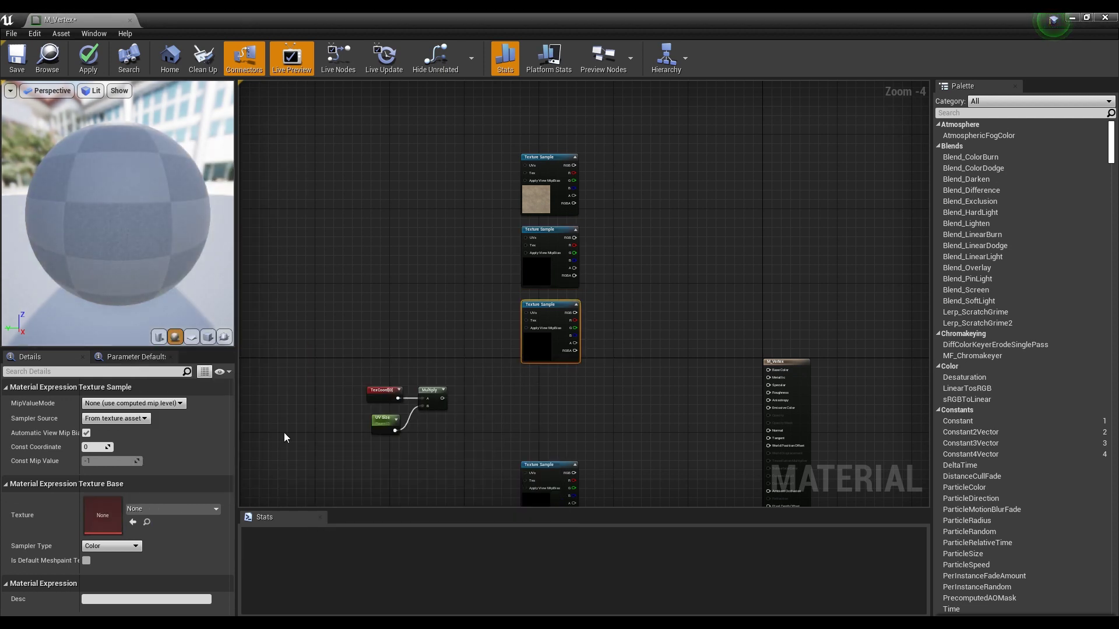
pyautogui.click(193, 508)
pyautogui.write('rock')
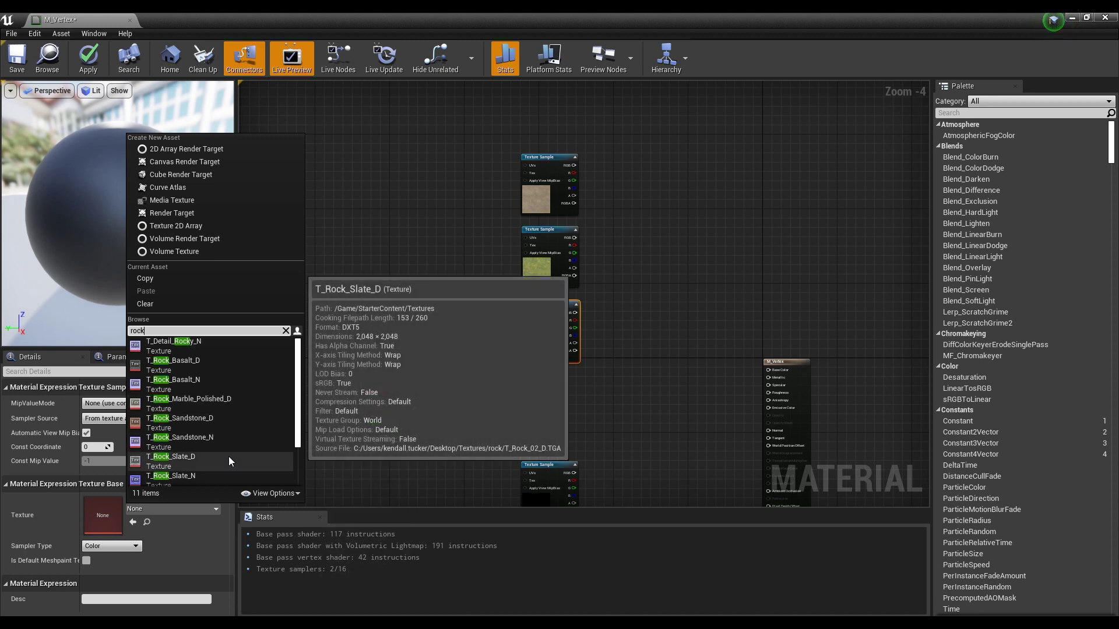
pyautogui.click(229, 456)
# Assign T_Ground_Gravel_N, T_Ground_Grass_N and T_Rock_Slate_N to the lower three samples
pyautogui.moveTo(625, 456); pyautogui.dragTo(604, 316, button='right')
pyautogui.click(543, 357)
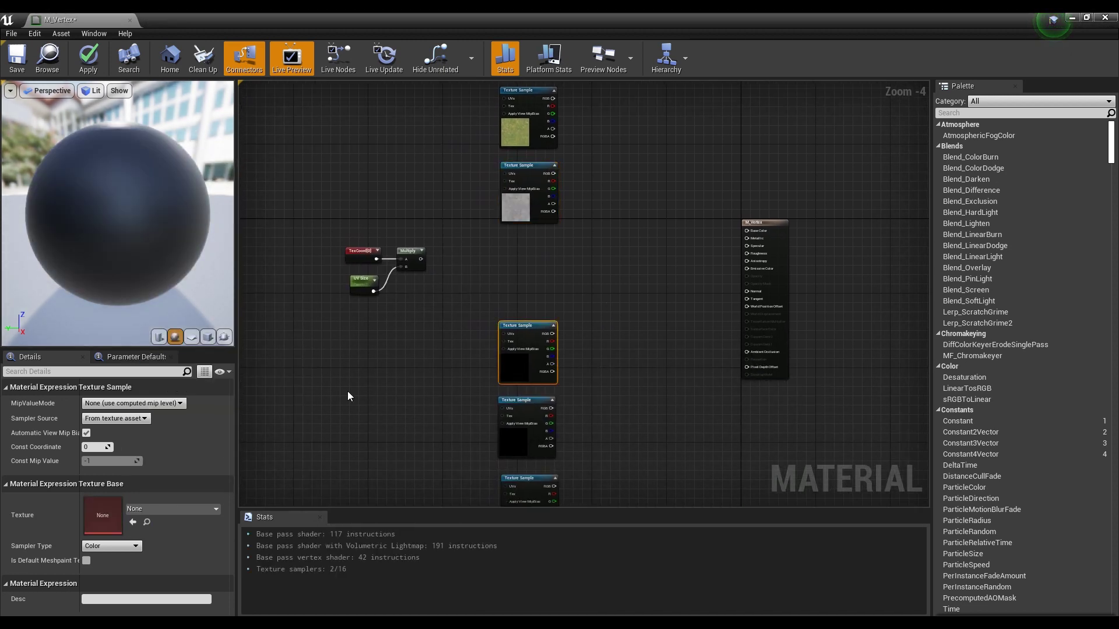
pyautogui.click(182, 511)
pyautogui.write('grou')
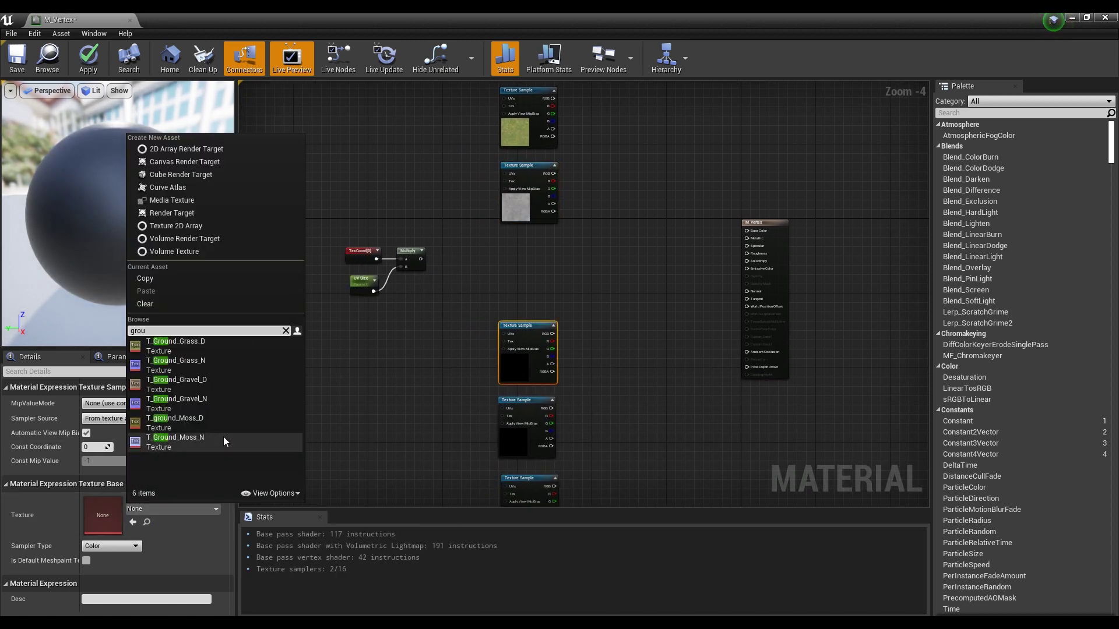
pyautogui.click(246, 398)
pyautogui.moveTo(527, 439); pyautogui.dragTo(532, 345, button='right')
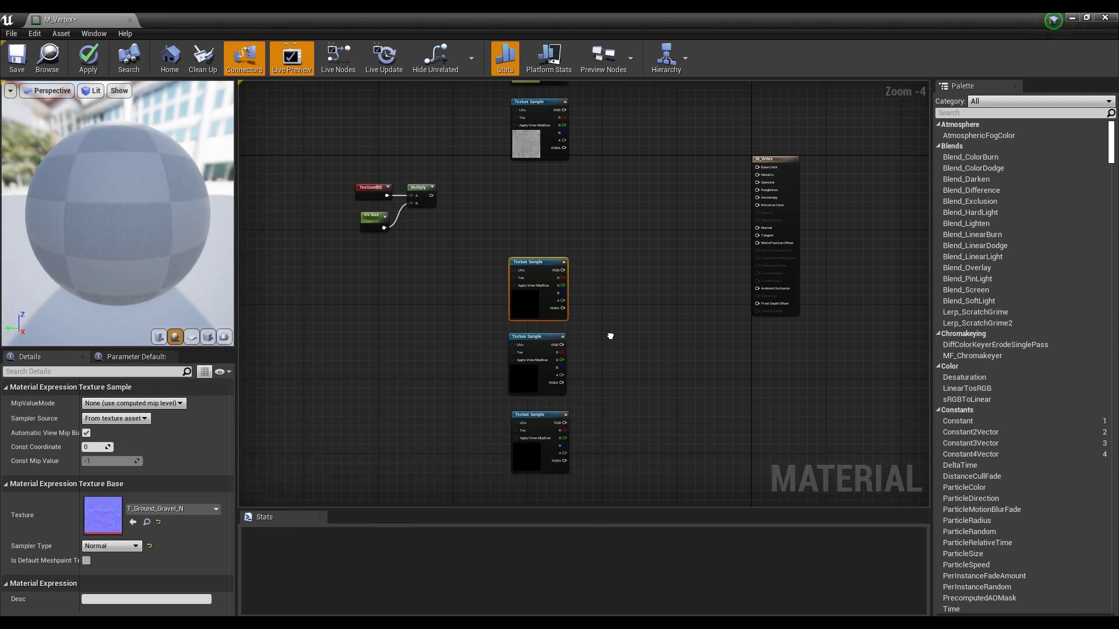
pyautogui.click(533, 345)
pyautogui.click(140, 509)
pyautogui.write('g')
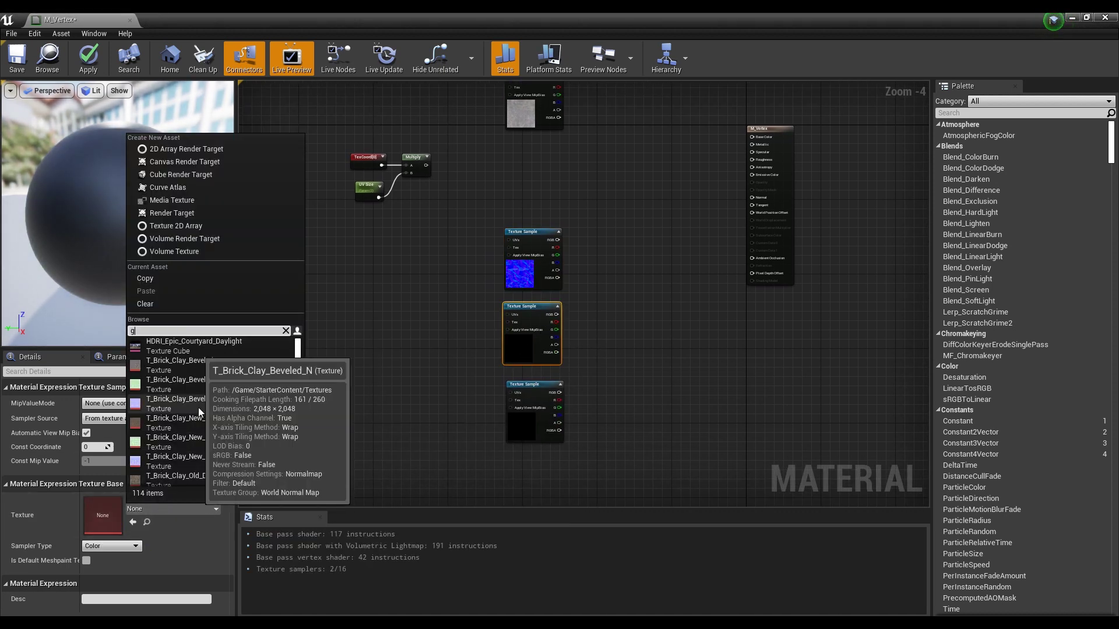
pyautogui.write('roun')
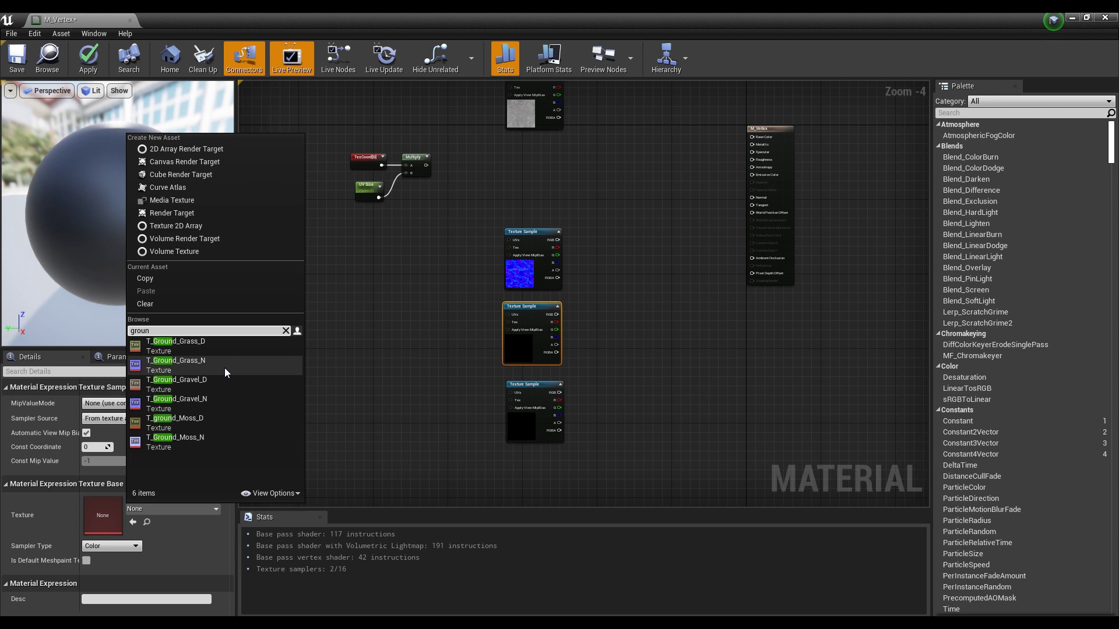
pyautogui.click(224, 368)
pyautogui.click(512, 439)
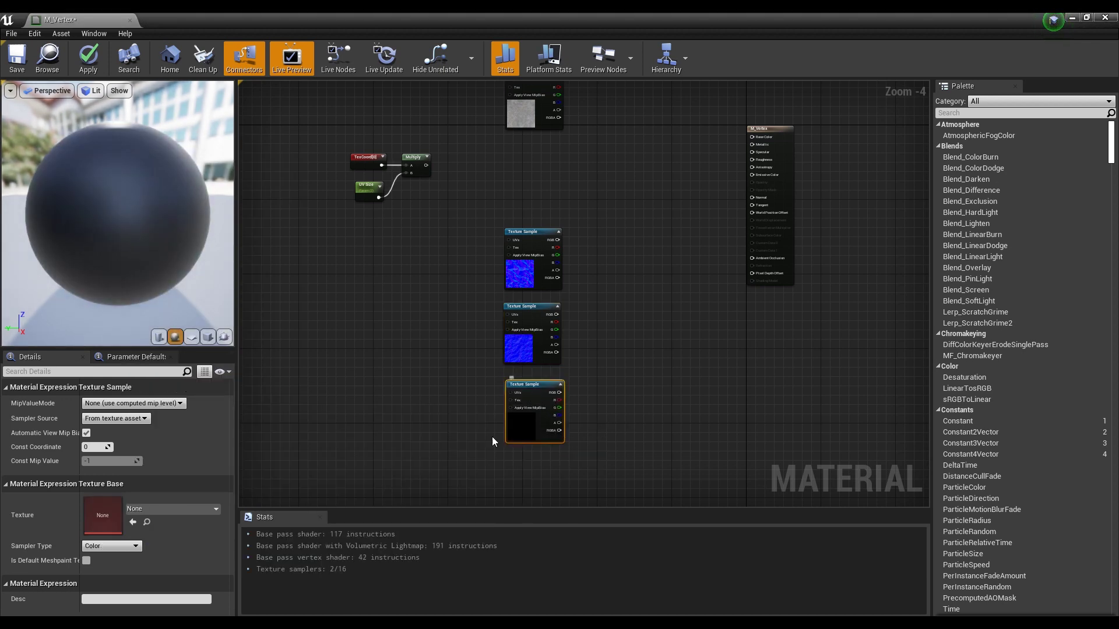
pyautogui.click(165, 509)
pyautogui.write('rock')
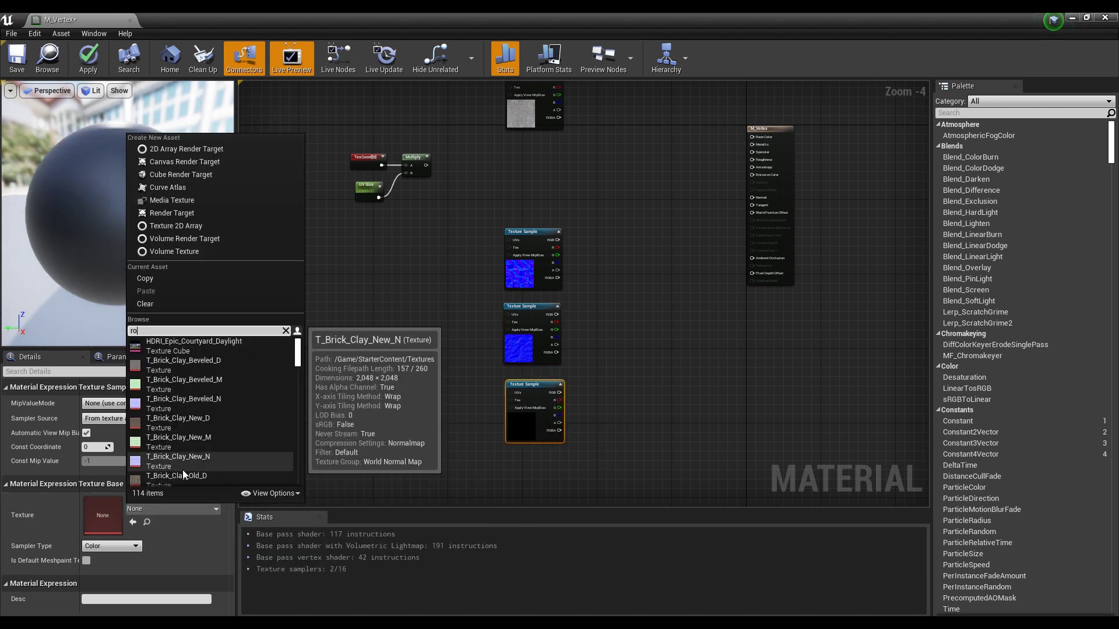
pyautogui.click(243, 477)
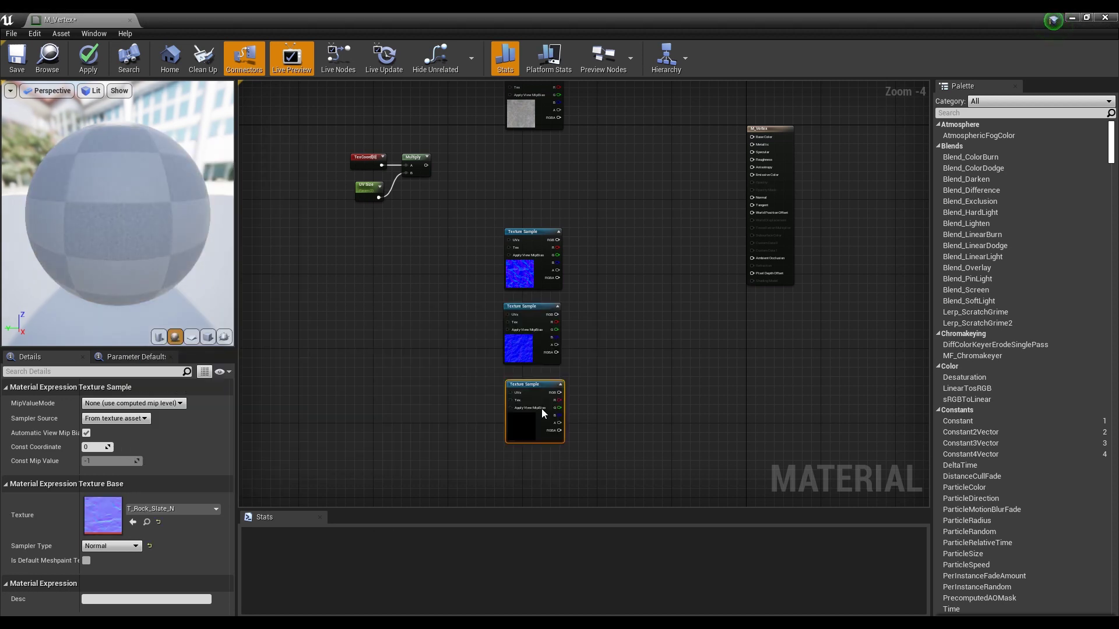
# Tighten the spacing of the normal-map and diffuse Texture Sample nodes
pyautogui.moveTo(541, 387); pyautogui.dragTo(541, 379)
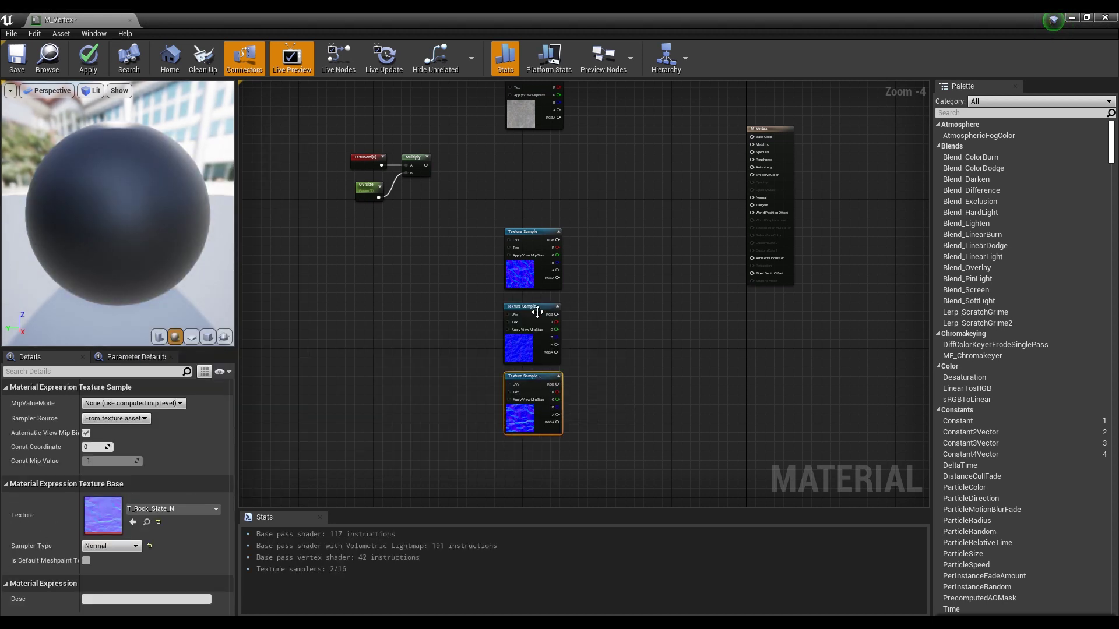
pyautogui.moveTo(534, 307); pyautogui.dragTo(534, 302)
pyautogui.moveTo(534, 382); pyautogui.dragTo(533, 377)
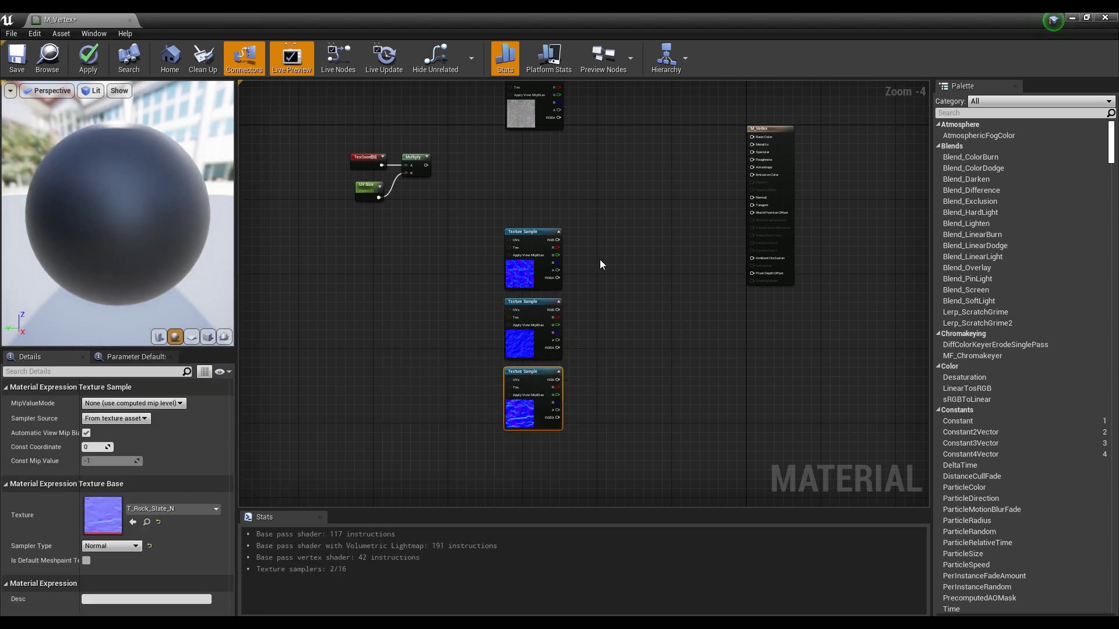
pyautogui.moveTo(601, 261); pyautogui.dragTo(560, 277, button='right')
pyautogui.moveTo(553, 245); pyautogui.dragTo(554, 229)
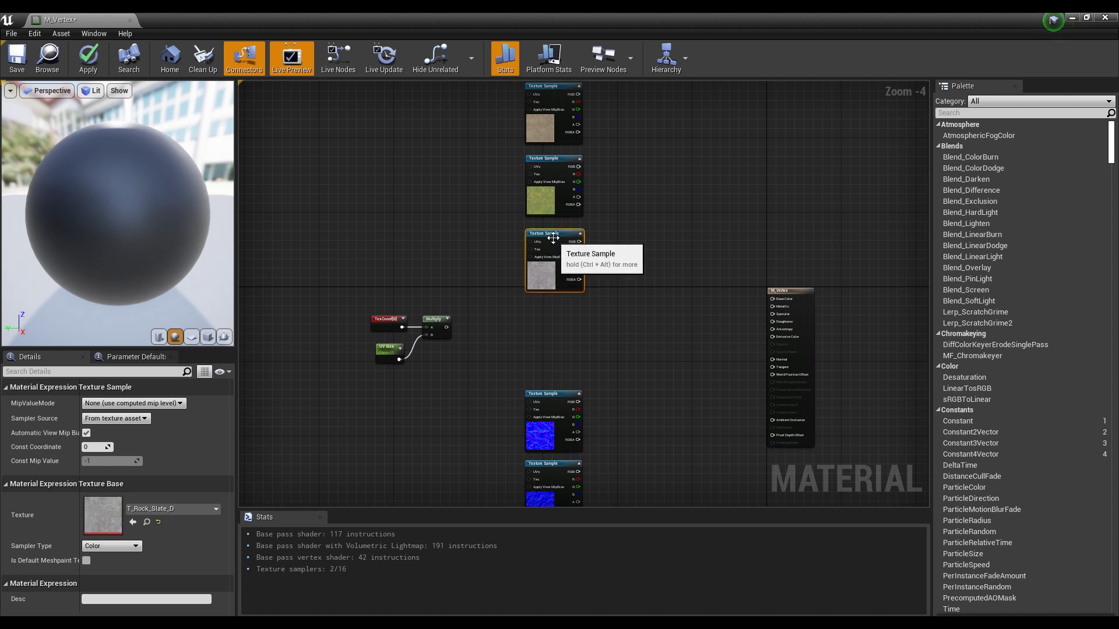
pyautogui.click(543, 307)
pyautogui.moveTo(507, 298); pyautogui.dragTo(536, 346, button='right')
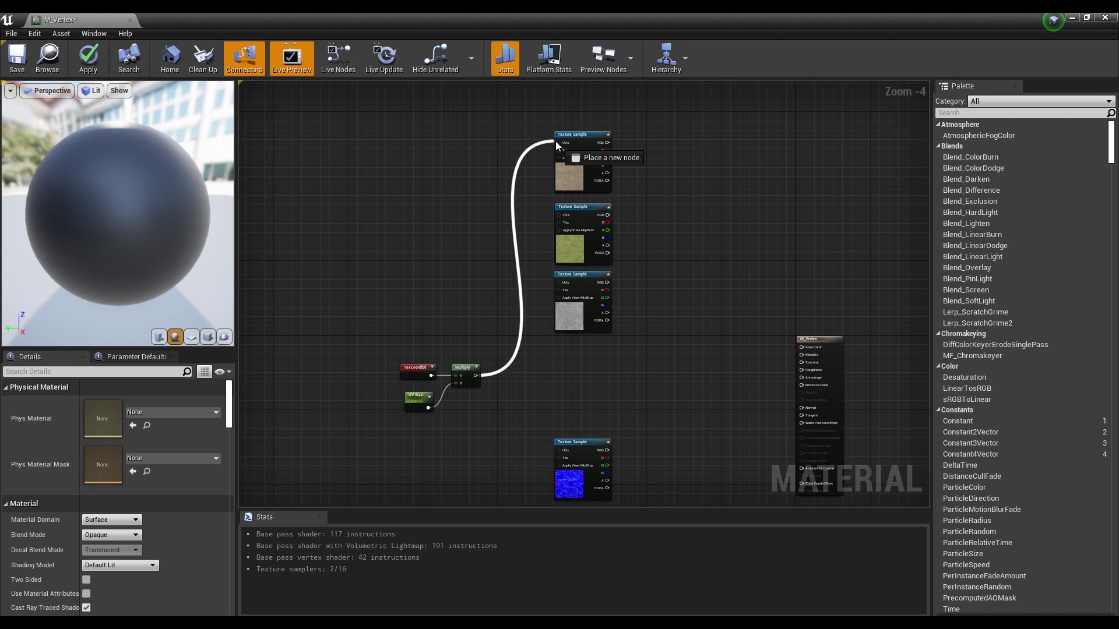
# Wire the Multiply output into the UVs pin of all six Texture Sample nodes
pyautogui.moveTo(476, 380); pyautogui.dragTo(559, 142)
pyautogui.click(477, 378)
pyautogui.moveTo(476, 375)
pyautogui.mouseDown()
pyautogui.moveTo(527, 239)
pyautogui.moveTo(560, 217)
pyautogui.mouseUp()
pyautogui.moveTo(476, 376); pyautogui.dragTo(560, 284)
pyautogui.moveTo(559, 350); pyautogui.dragTo(559, 210, button='right')
pyautogui.moveTo(476, 236); pyautogui.dragTo(558, 310)
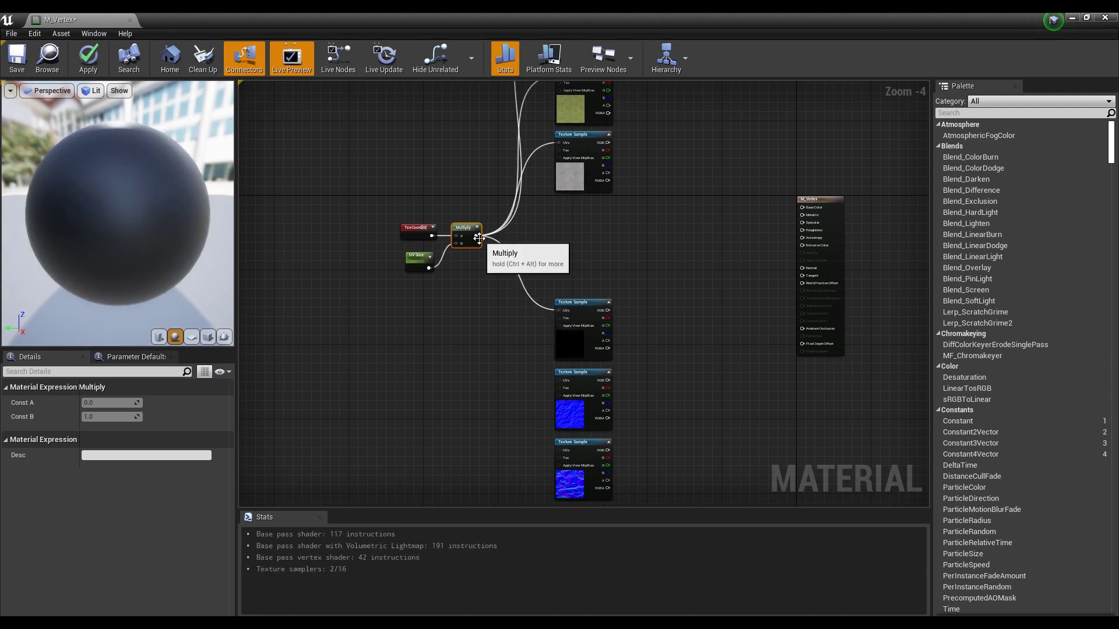
pyautogui.moveTo(476, 236); pyautogui.dragTo(558, 380)
pyautogui.moveTo(476, 236); pyautogui.dragTo(563, 449)
pyautogui.moveTo(635, 354); pyautogui.dragTo(635, 294, button='right')
# Move the TexCoord, Multiply and UV Size nodes left and shift the diffuse samples up
pyautogui.moveTo(635, 198); pyautogui.dragTo(586, 432)
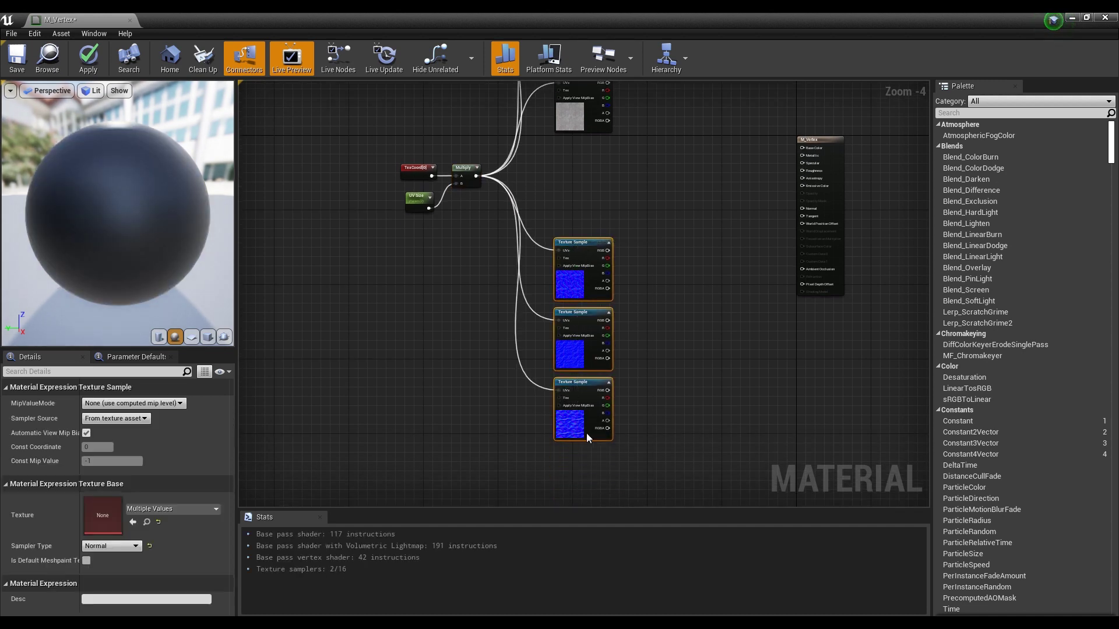
pyautogui.moveTo(467, 136); pyautogui.dragTo(396, 218)
pyautogui.moveTo(408, 175); pyautogui.dragTo(435, 285, button='right')
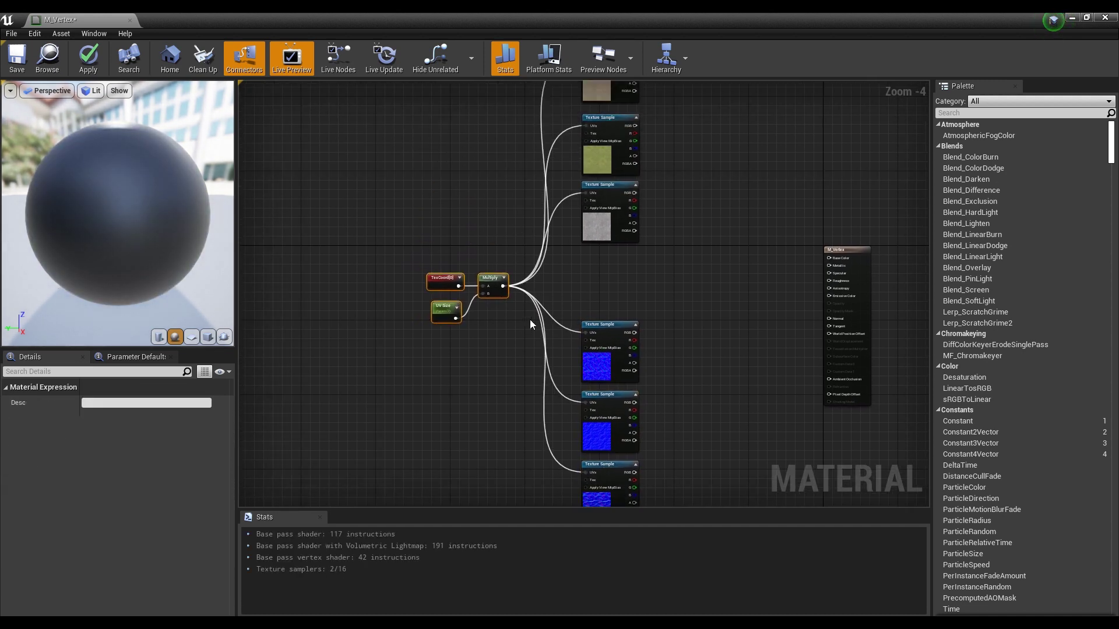
pyautogui.moveTo(487, 286); pyautogui.dragTo(405, 275)
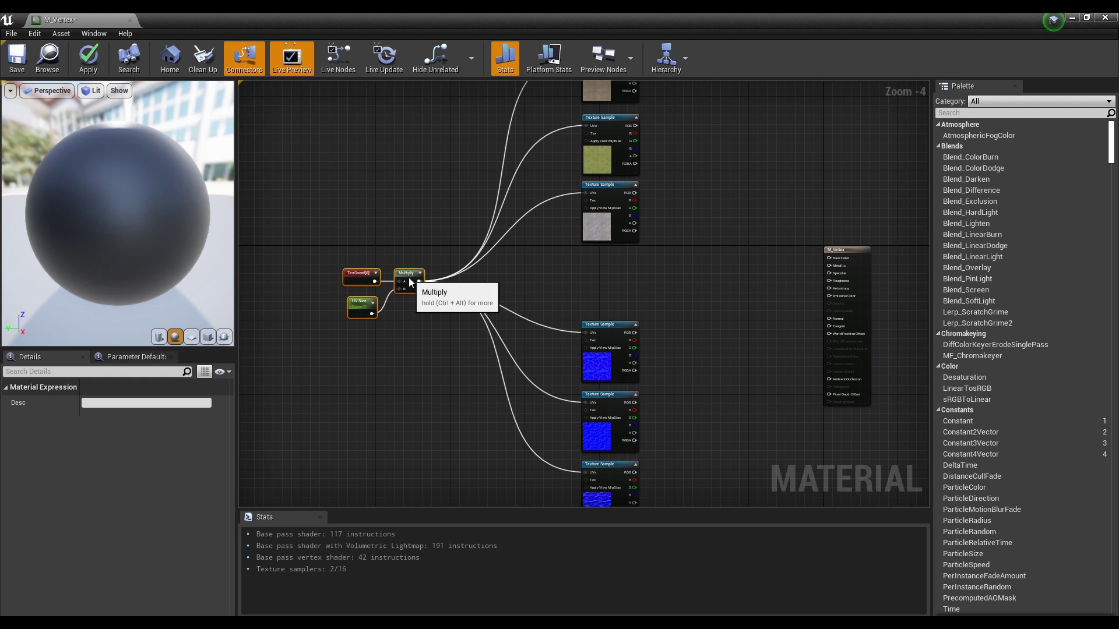
pyautogui.moveTo(408, 278); pyautogui.dragTo(391, 376, button='right')
pyautogui.moveTo(657, 129); pyautogui.dragTo(577, 373)
pyautogui.moveTo(582, 145); pyautogui.dragTo(577, 127)
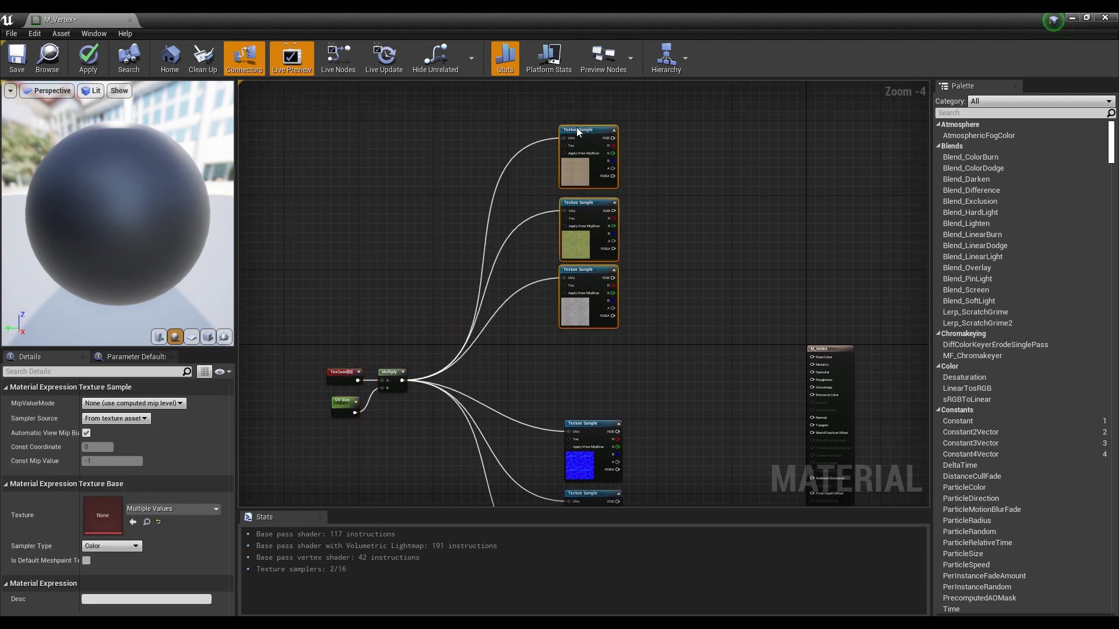
# Add a VertexColor node, found by searching 'ver', between the diffuse and normal-map samples
pyautogui.click(583, 402)
pyautogui.rightClick(578, 349)
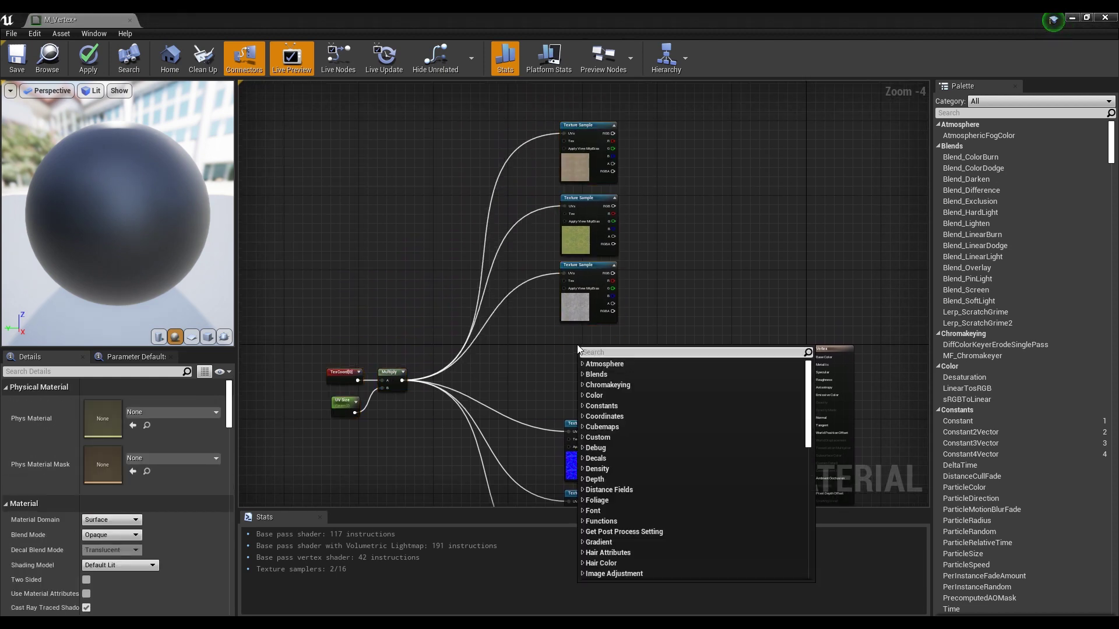
pyautogui.write('ver')
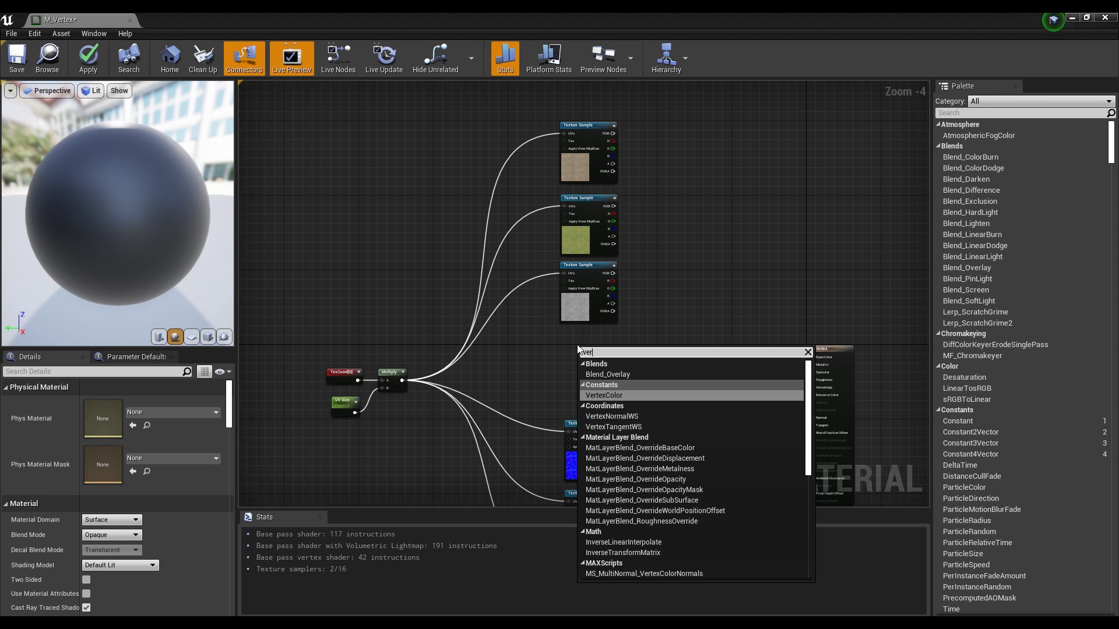
pyautogui.click(603, 395)
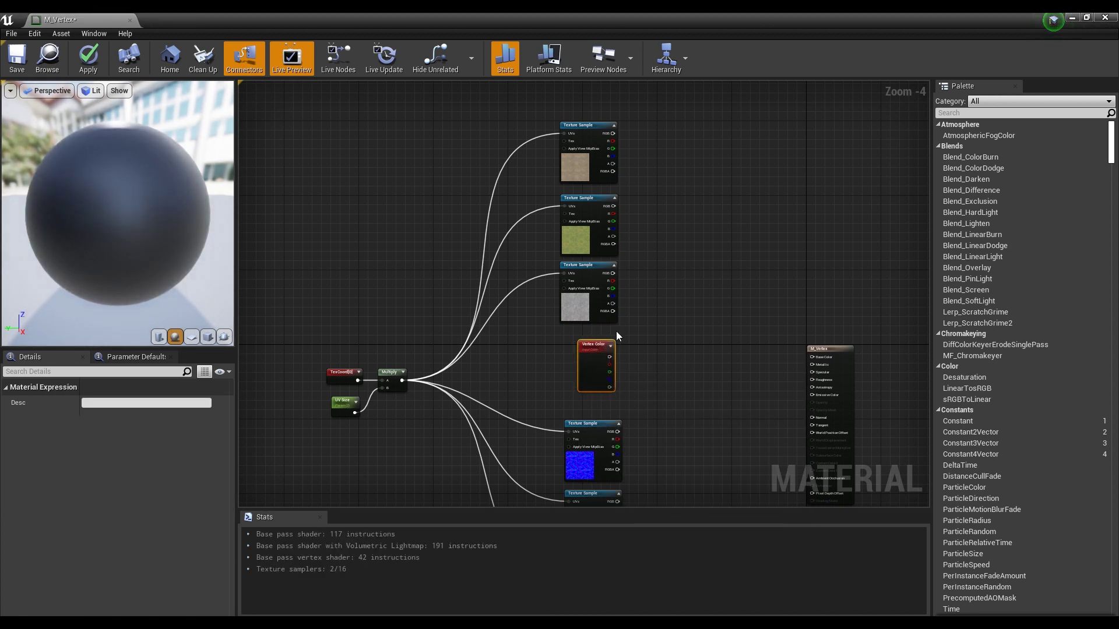
pyautogui.moveTo(617, 335)
pyautogui.mouseDown(button='right')
pyautogui.moveTo(587, 340)
pyautogui.moveTo(552, 321)
pyautogui.mouseUp(button='right')
# Place three Lerp nodes in the empty area and line them up in a stack
pyautogui.click(569, 315)
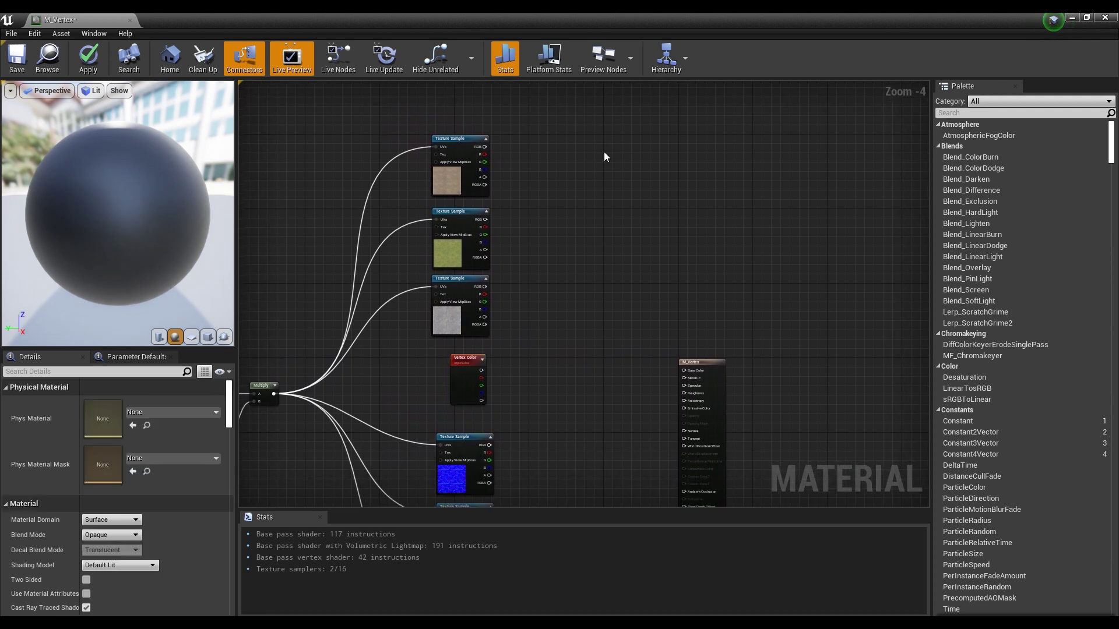
pyautogui.click(591, 155)
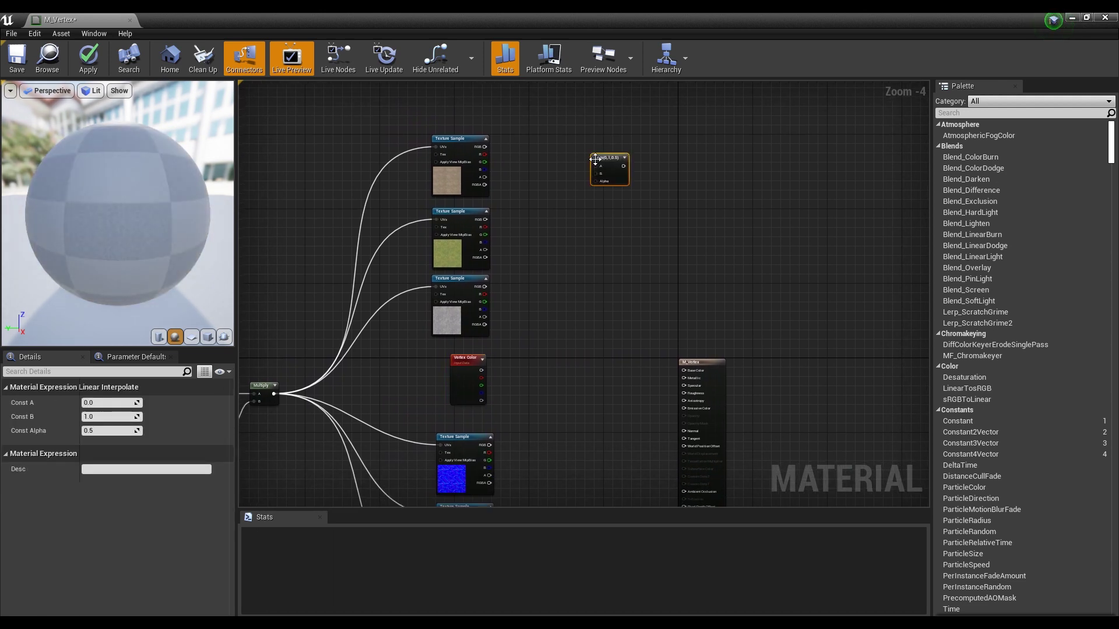
pyautogui.click(643, 225)
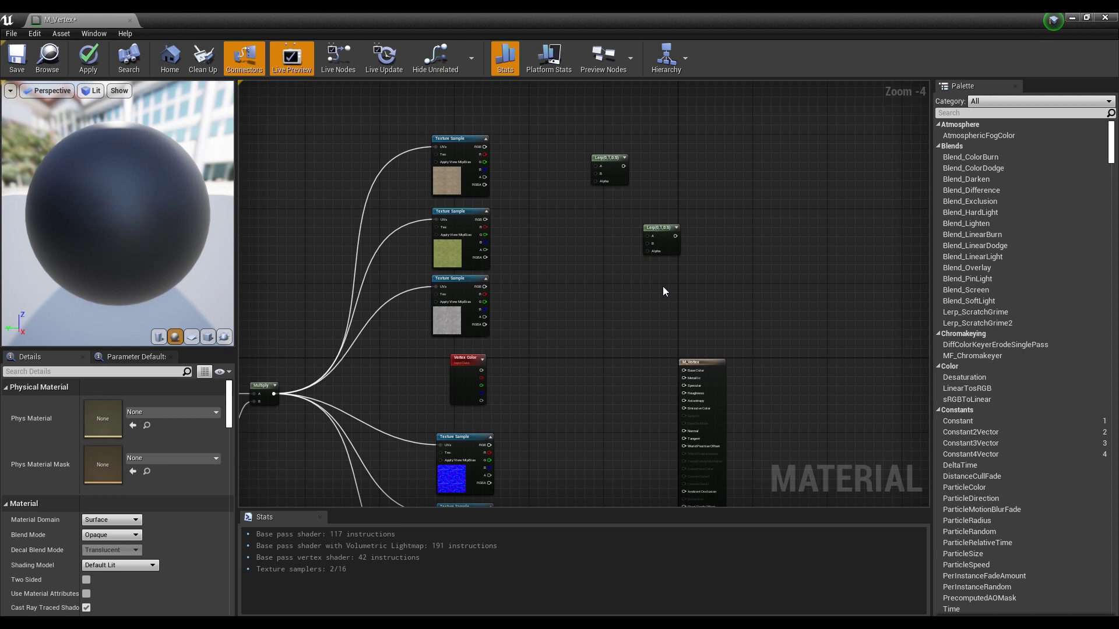
pyautogui.click(668, 301)
pyautogui.moveTo(702, 204); pyautogui.dragTo(647, 326)
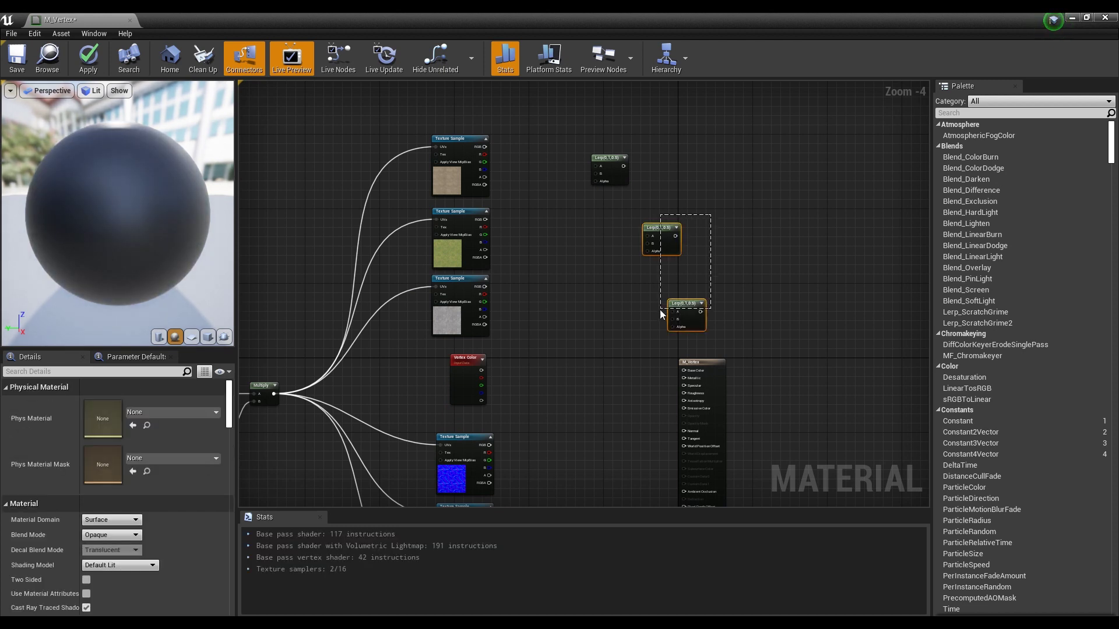
pyautogui.moveTo(661, 231); pyautogui.dragTo(637, 228)
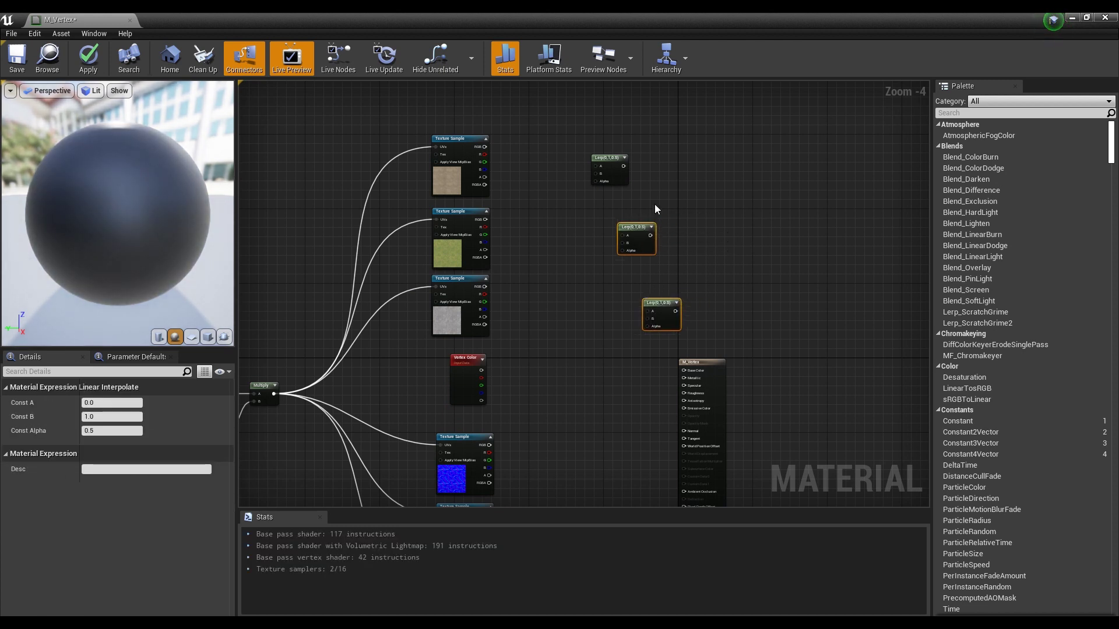
pyautogui.click(658, 206)
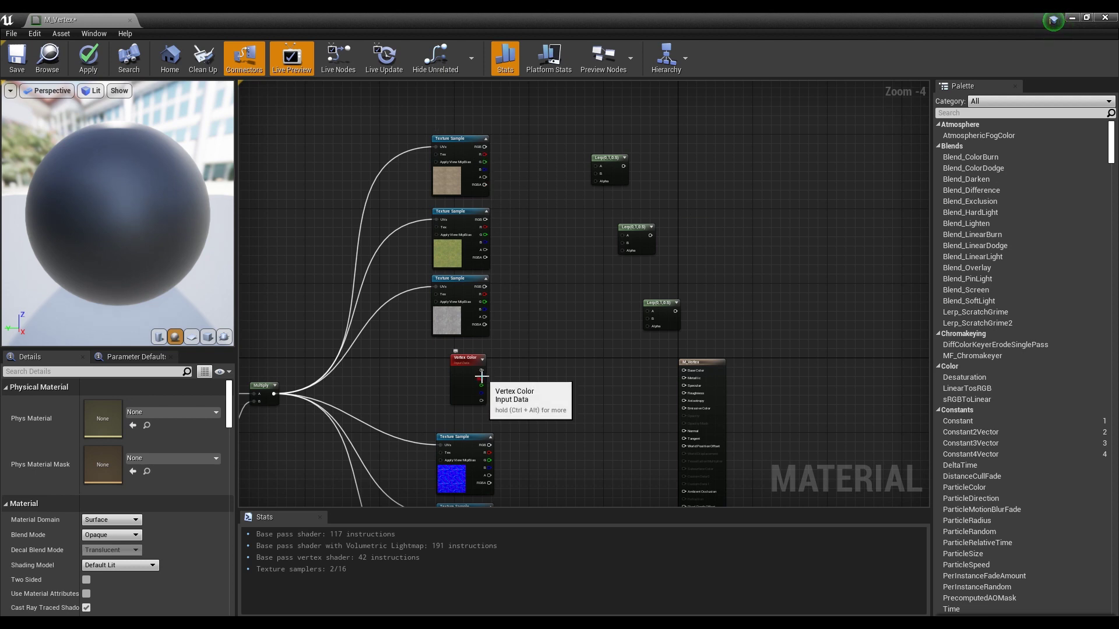
# Wire Vertex Color red, green and blue into the top, middle and bottom Lerp alphas
pyautogui.moveTo(481, 379)
pyautogui.mouseDown()
pyautogui.moveTo(586, 177)
pyautogui.moveTo(596, 185)
pyautogui.mouseUp()
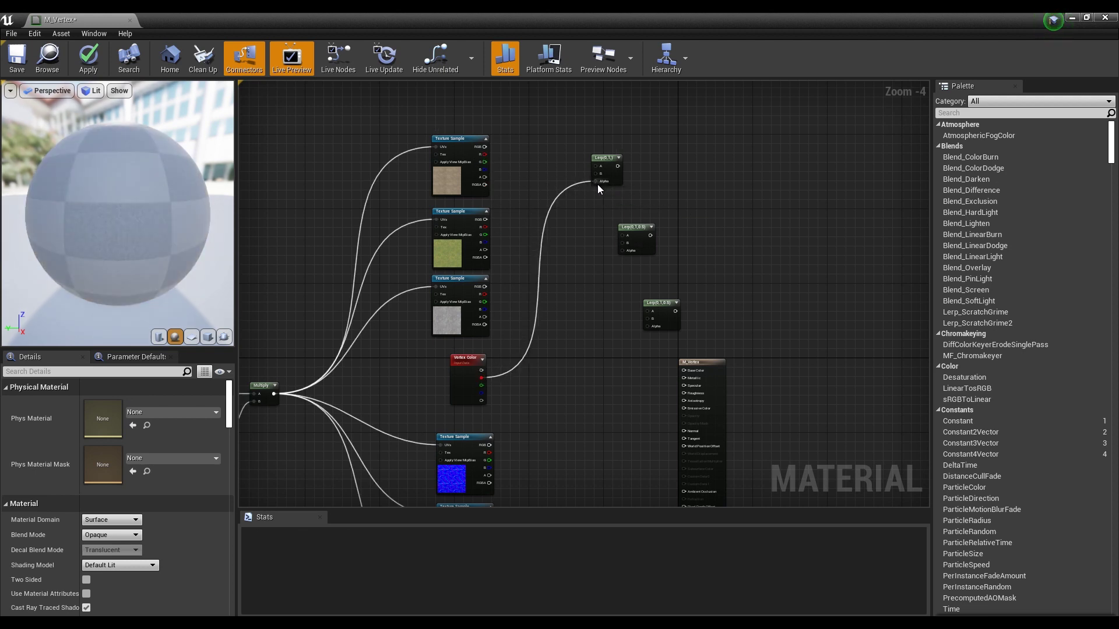
pyautogui.moveTo(481, 386); pyautogui.dragTo(605, 292)
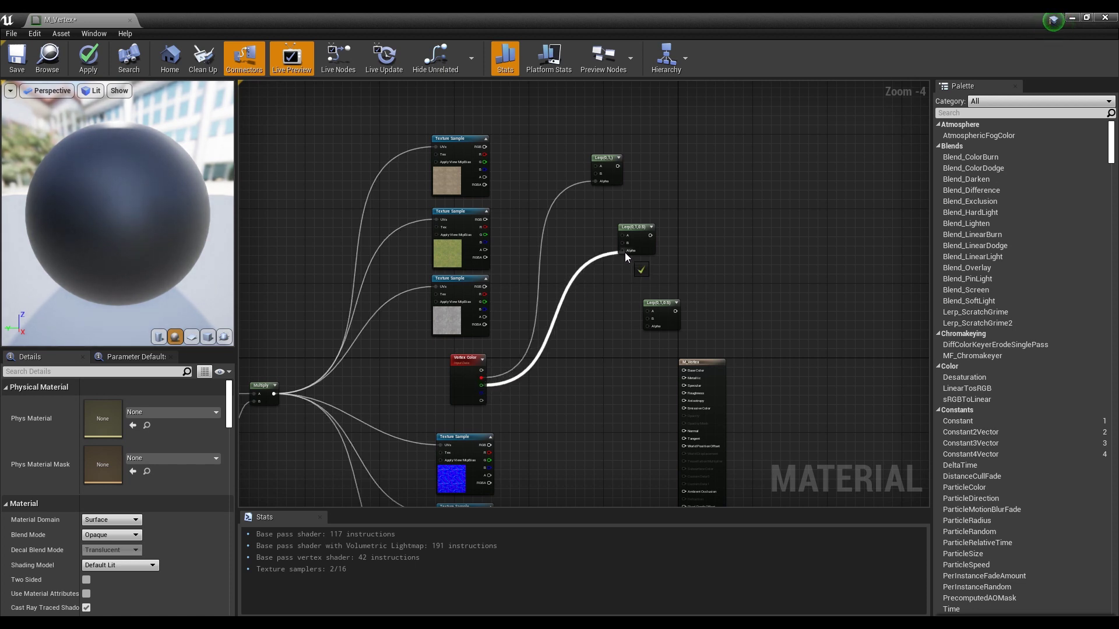
pyautogui.moveTo(625, 253); pyautogui.dragTo(623, 254)
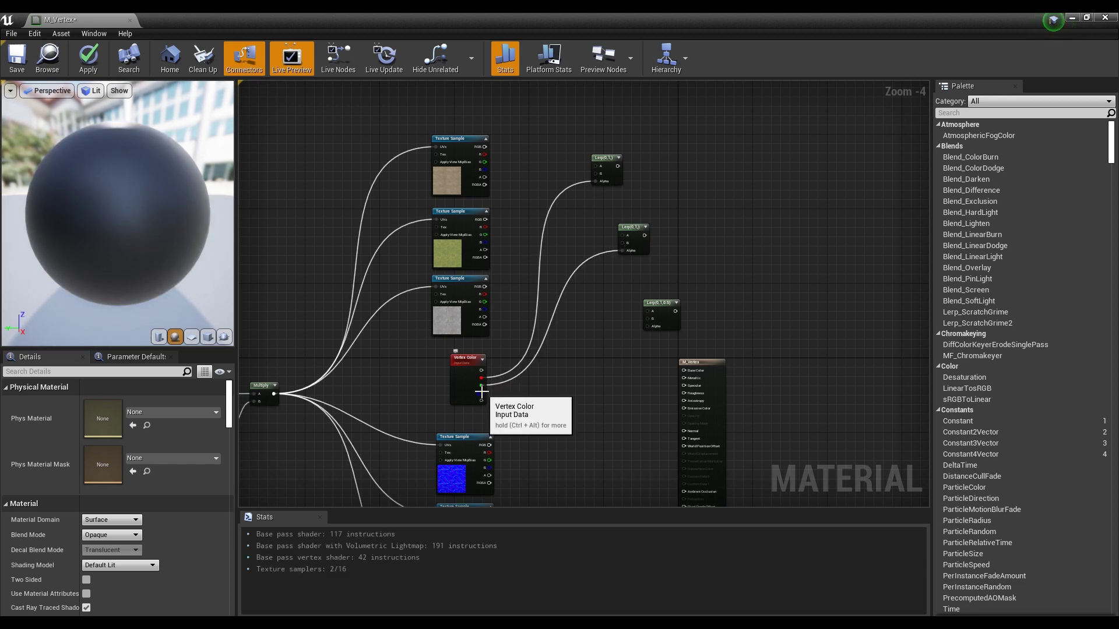
pyautogui.moveTo(481, 392); pyautogui.dragTo(550, 388)
pyautogui.moveTo(637, 331); pyautogui.dragTo(647, 326)
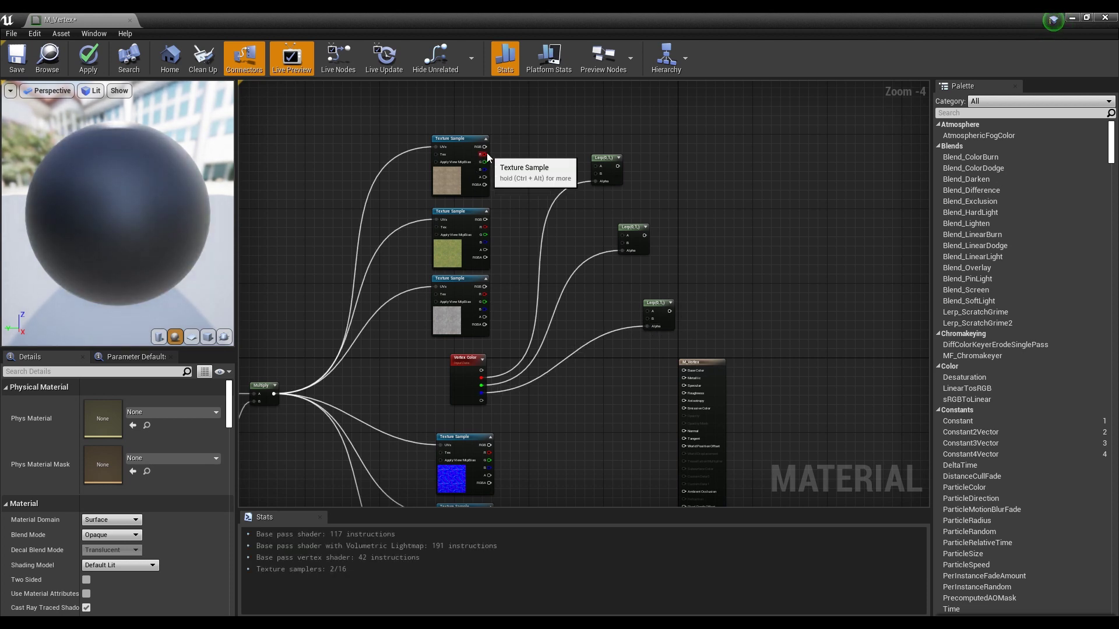
# Feed the three diffuse textures into the Lerp A/B pins and chain each Lerp into the next
pyautogui.moveTo(484, 147); pyautogui.dragTo(517, 157)
pyautogui.moveTo(587, 165); pyautogui.dragTo(597, 166)
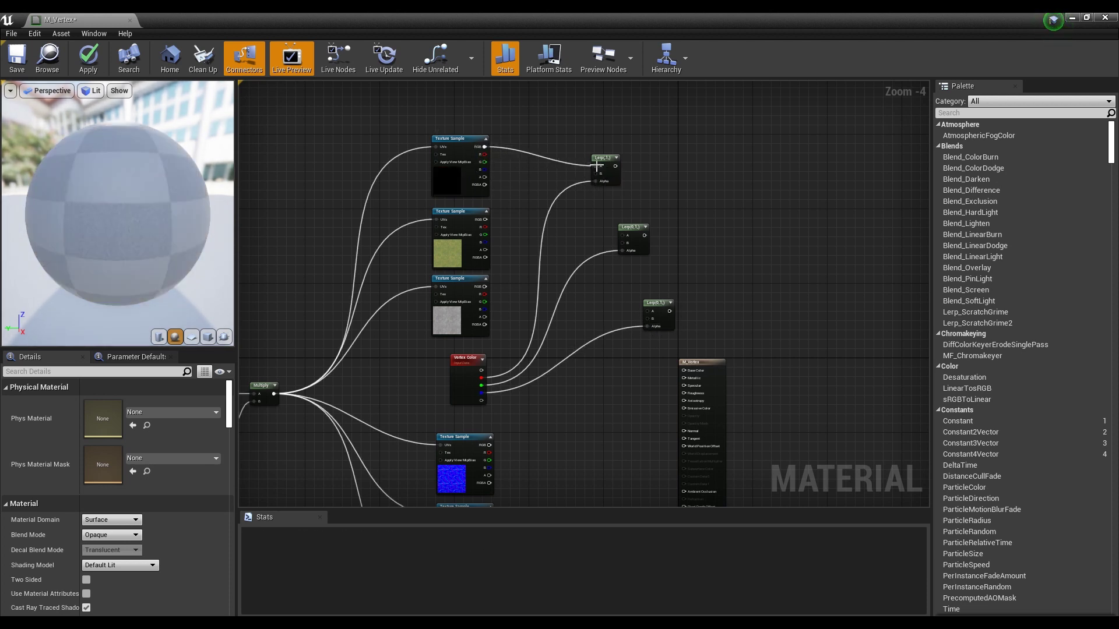
pyautogui.moveTo(485, 147); pyautogui.dragTo(485, 150)
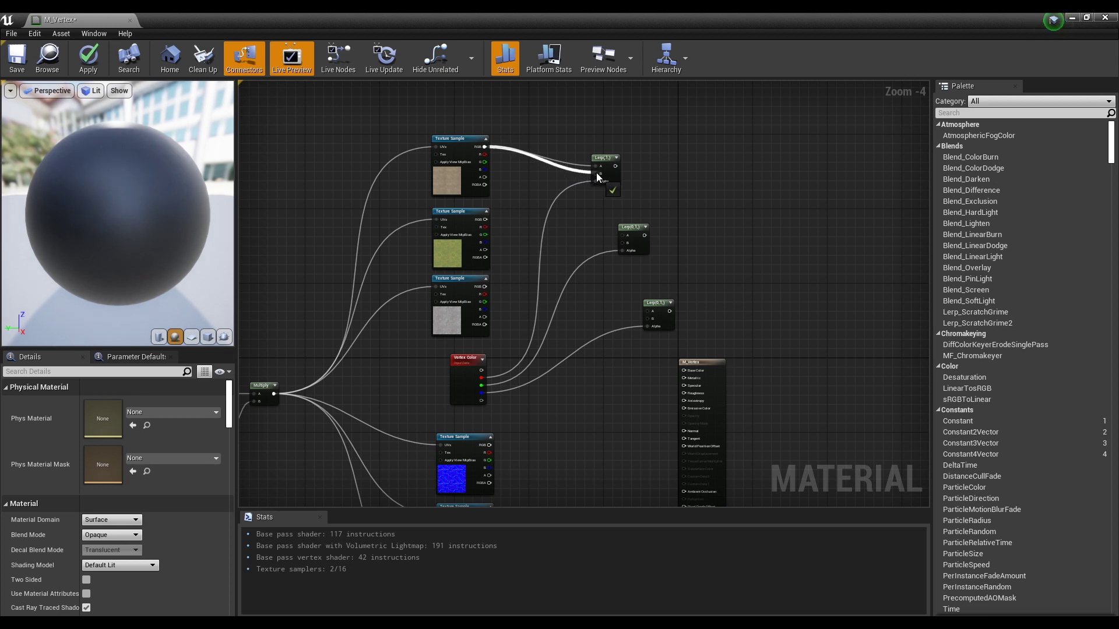
pyautogui.moveTo(596, 173); pyautogui.dragTo(597, 173)
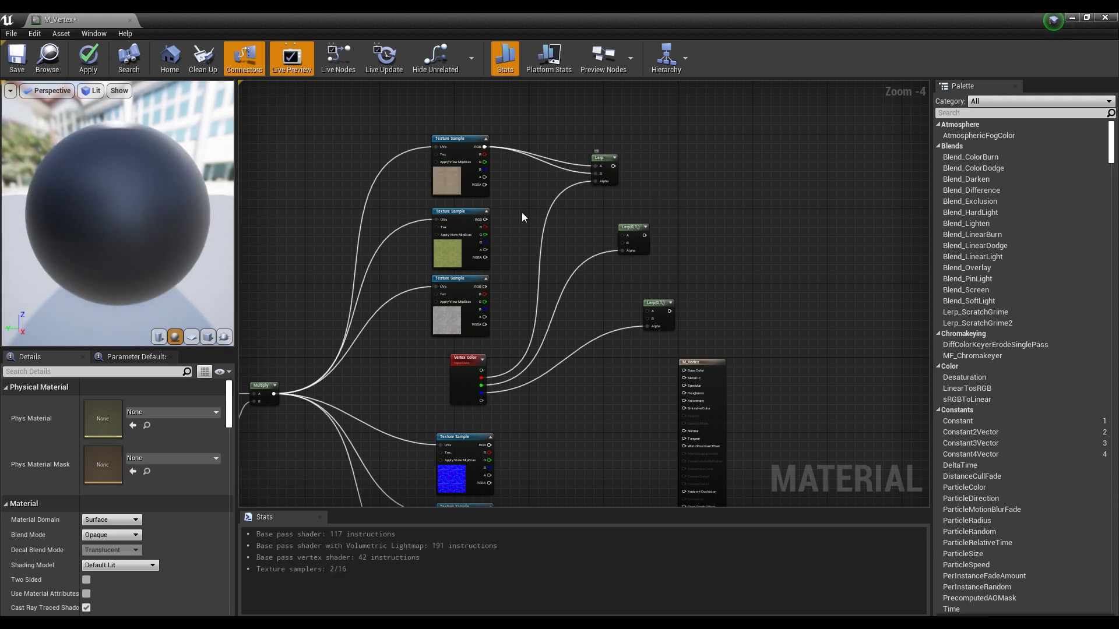
pyautogui.moveTo(485, 220); pyautogui.dragTo(621, 242)
pyautogui.moveTo(613, 166); pyautogui.dragTo(622, 235)
pyautogui.click(596, 165)
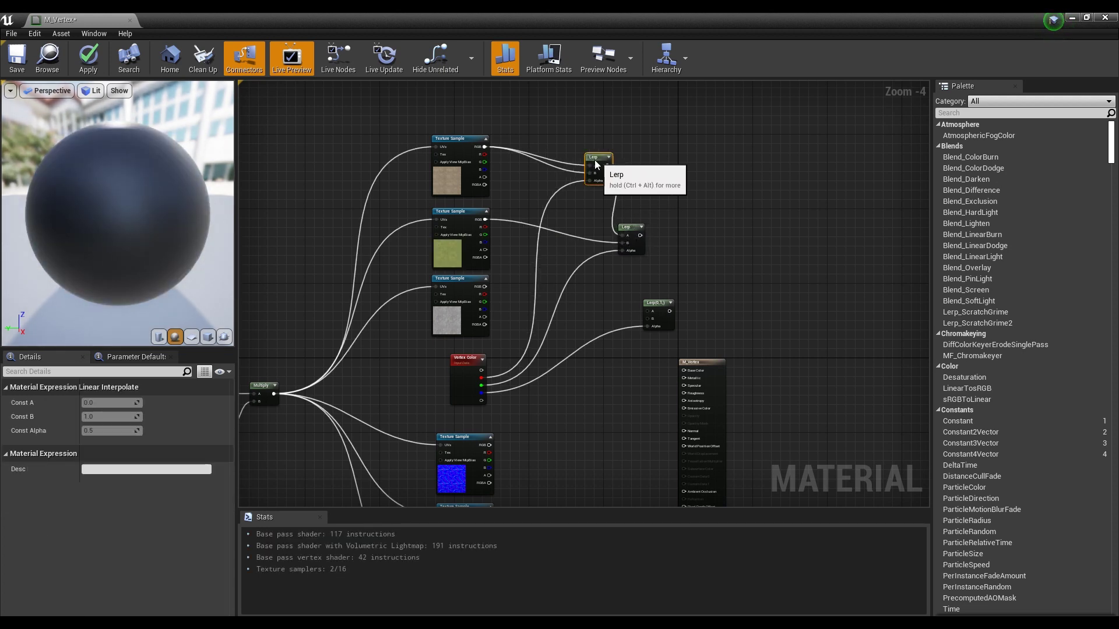
pyautogui.moveTo(596, 165); pyautogui.dragTo(581, 165)
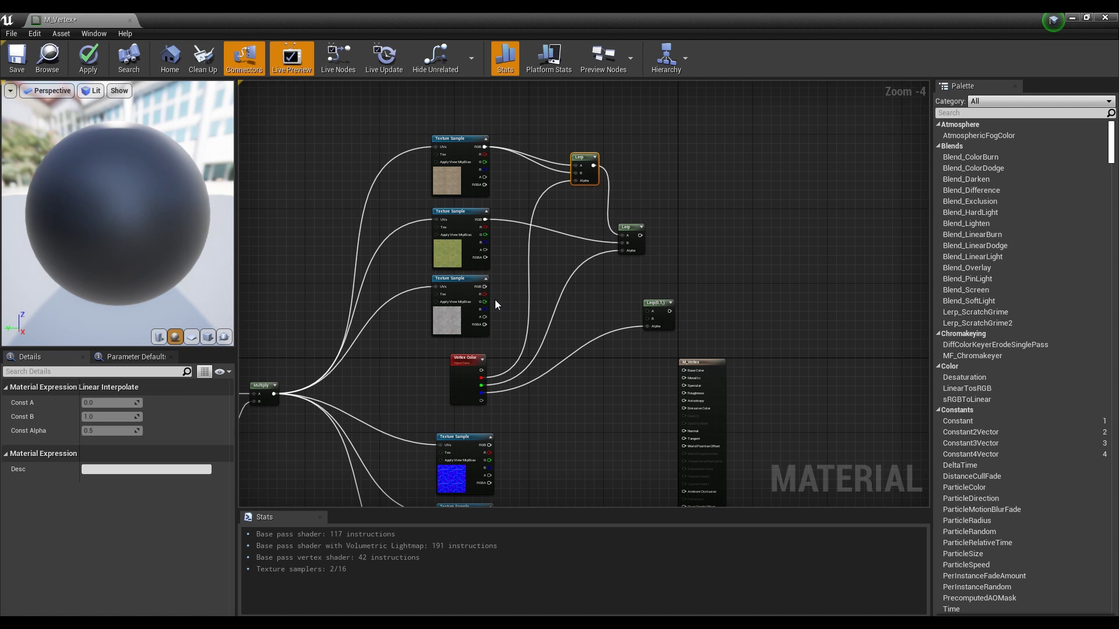
pyautogui.moveTo(485, 287); pyautogui.dragTo(576, 305)
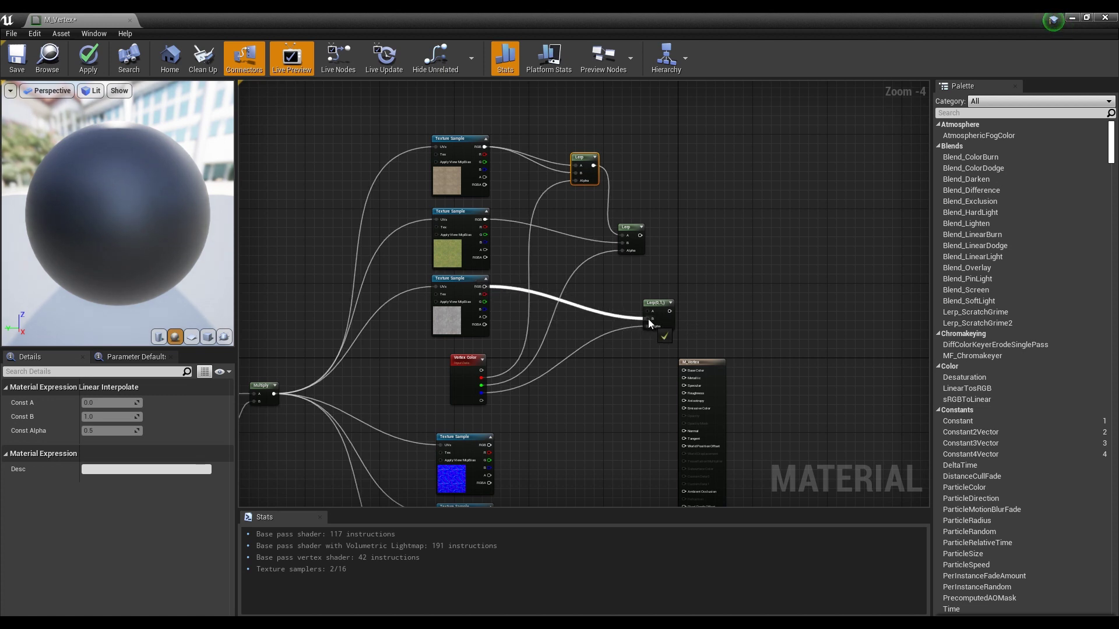
pyautogui.moveTo(648, 319); pyautogui.dragTo(648, 320)
pyautogui.moveTo(627, 229)
pyautogui.mouseDown()
pyautogui.moveTo(613, 229)
pyautogui.moveTo(648, 311)
pyautogui.mouseUp()
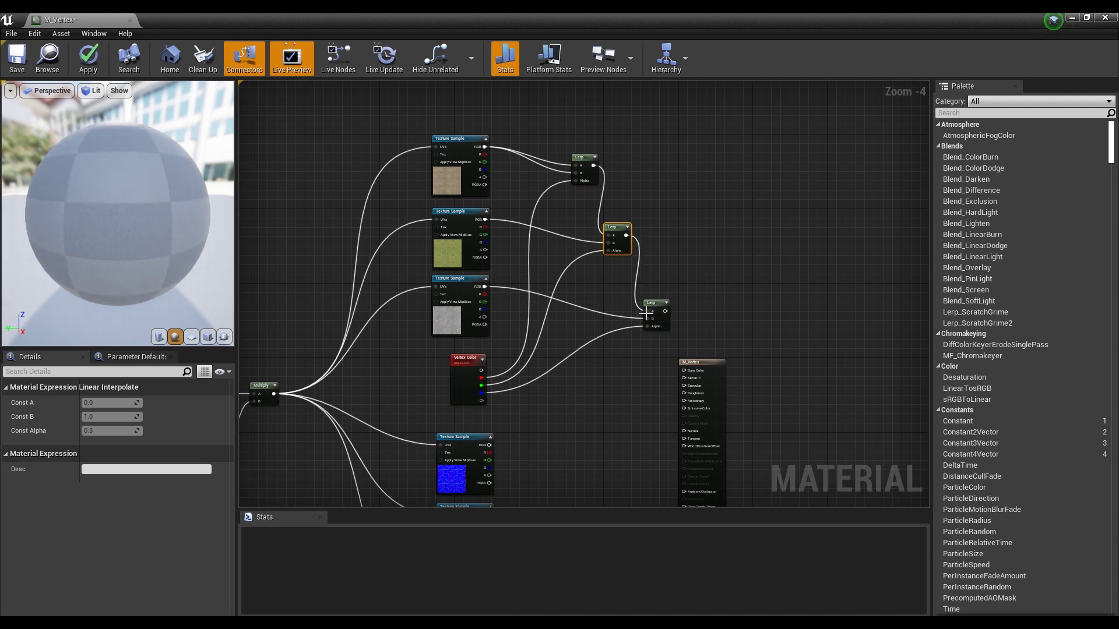
# Connect the final Lerp output to M_Vertex's Base Color and inspect the preview sphere
pyautogui.moveTo(647, 312); pyautogui.dragTo(648, 205, button='right')
pyautogui.click(711, 257)
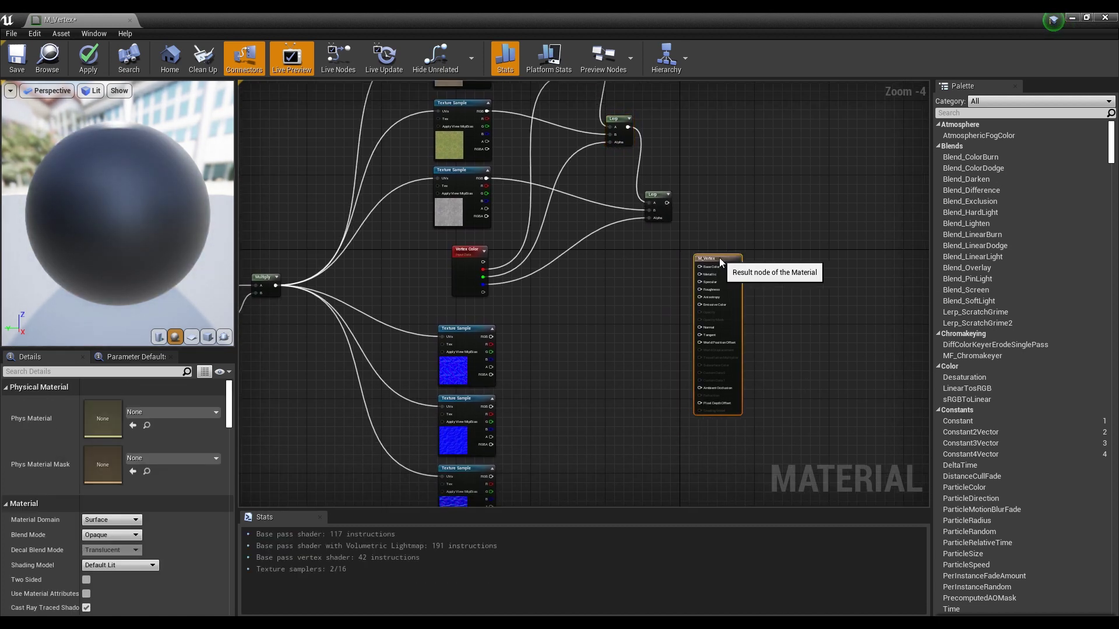
pyautogui.click(654, 247)
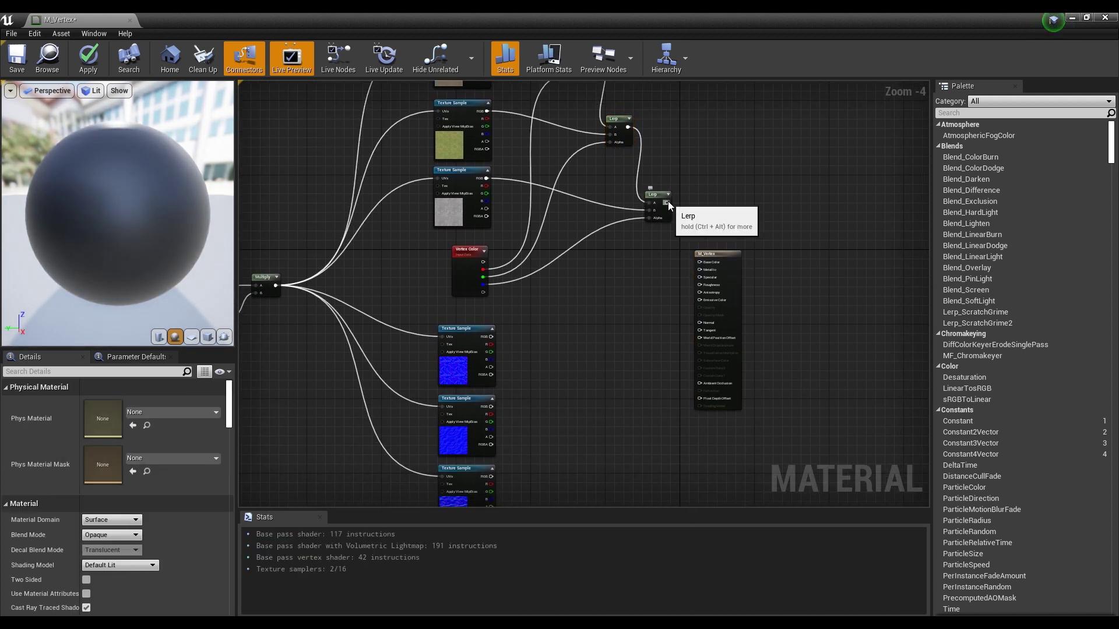
pyautogui.moveTo(667, 201); pyautogui.dragTo(700, 262)
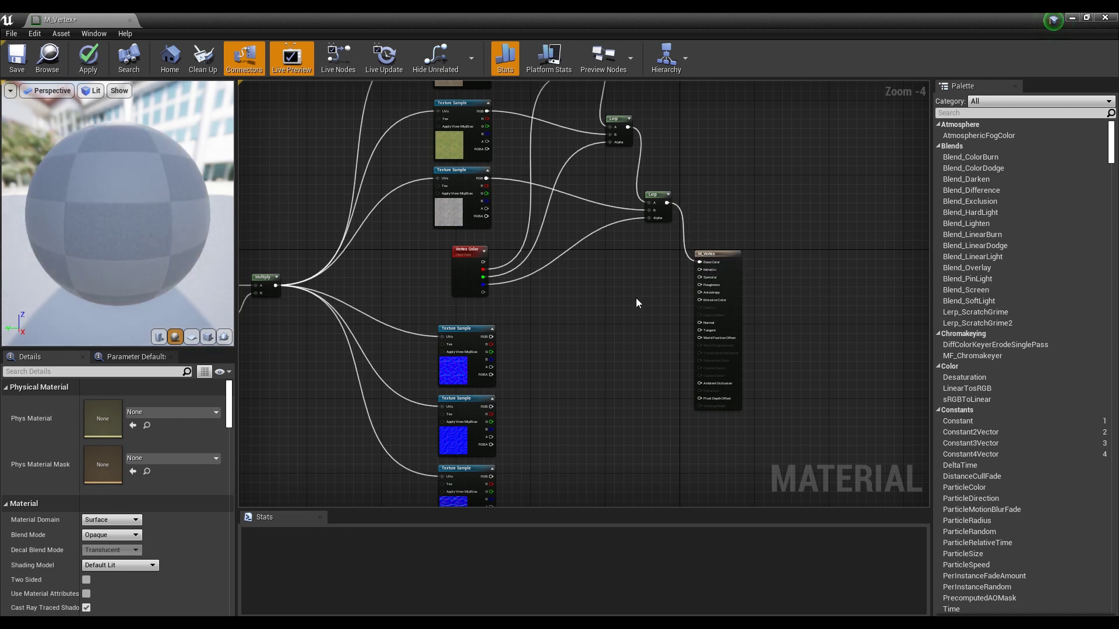
pyautogui.moveTo(180, 258); pyautogui.dragTo(117, 245)
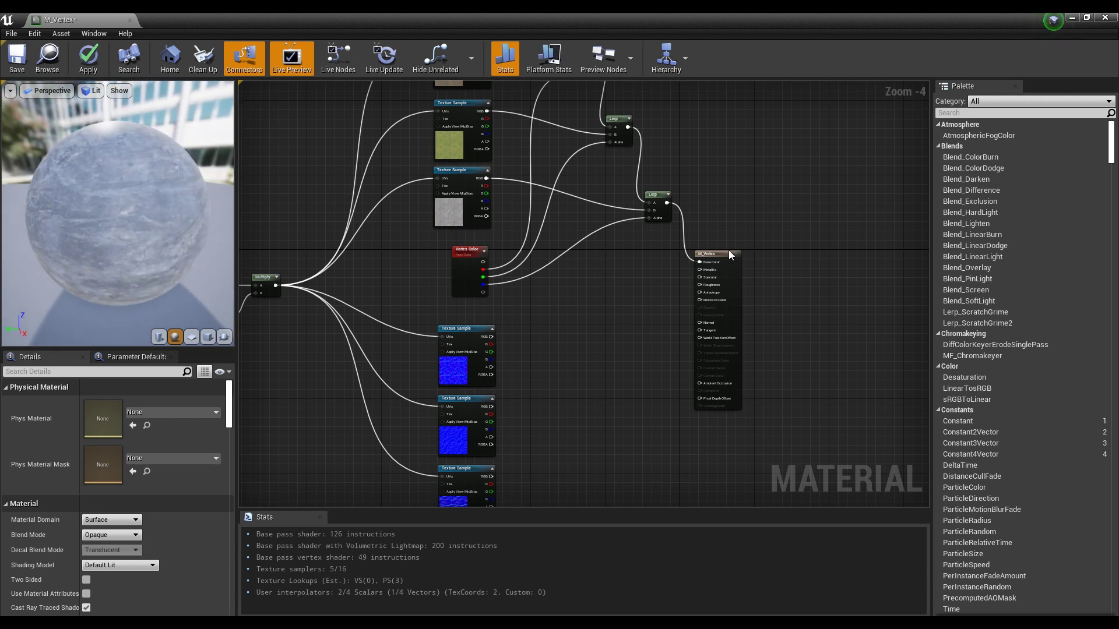
# Move the M_Vertex result node down and to the right of the Lerp chain
pyautogui.moveTo(728, 252); pyautogui.dragTo(752, 257)
pyautogui.click(656, 307)
pyautogui.moveTo(656, 307); pyautogui.dragTo(778, 197, button='right')
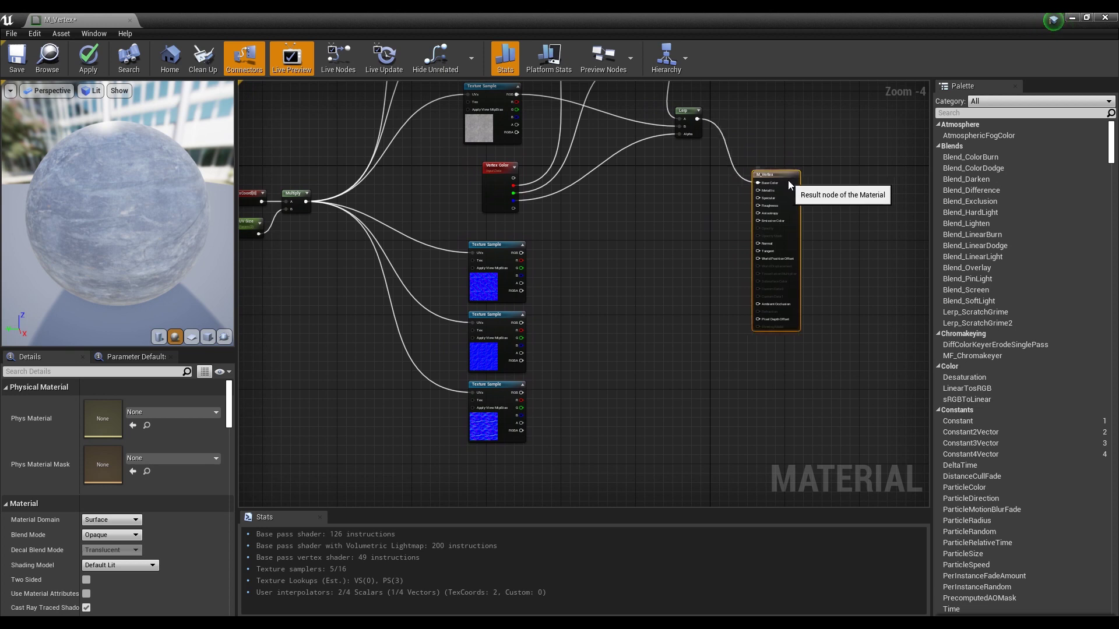
pyautogui.moveTo(778, 197); pyautogui.dragTo(801, 195)
pyautogui.moveTo(734, 209)
pyautogui.mouseDown(button='right')
pyautogui.moveTo(749, 212)
pyautogui.moveTo(742, 367)
pyautogui.mouseUp(button='right')
# Duplicate the three Lerp nodes and place the copies beside the normal-map textures
pyautogui.moveTo(733, 120); pyautogui.dragTo(659, 382)
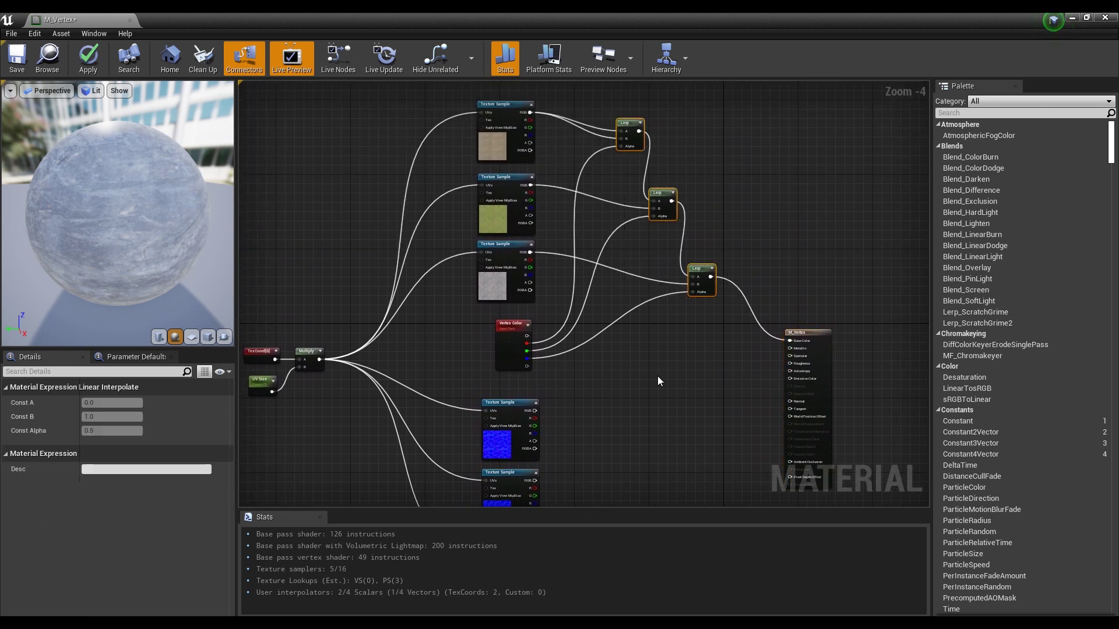
pyautogui.hotkey('ctrl', 'c')
pyautogui.moveTo(659, 382); pyautogui.dragTo(679, 221, button='right')
pyautogui.click(700, 255)
pyautogui.hotkey('ctrl', 'v')
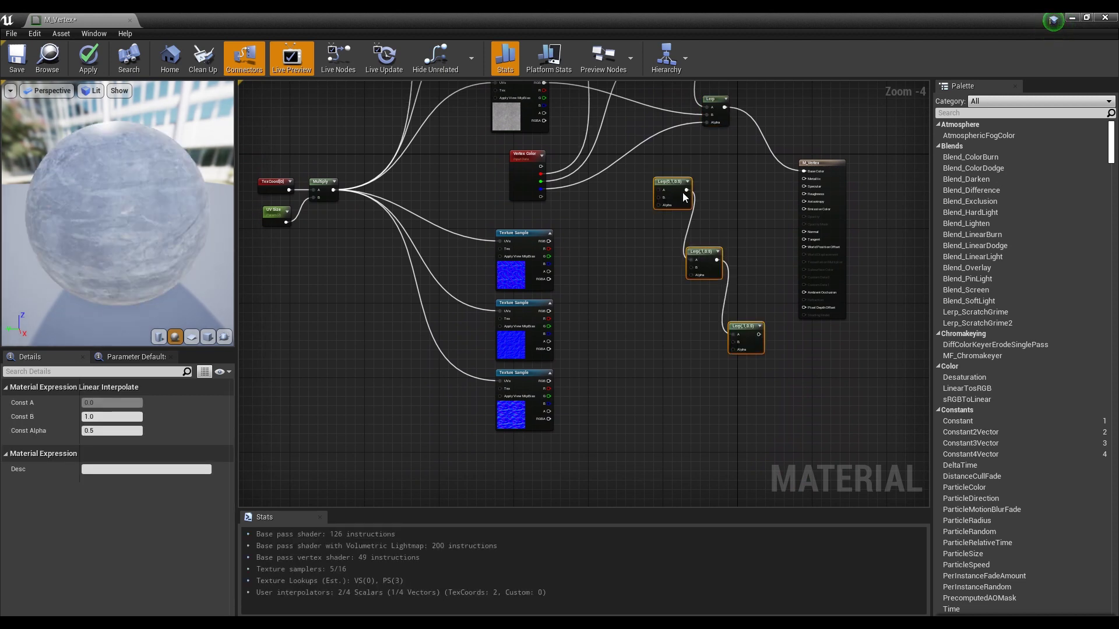
pyautogui.moveTo(684, 197); pyautogui.dragTo(695, 209)
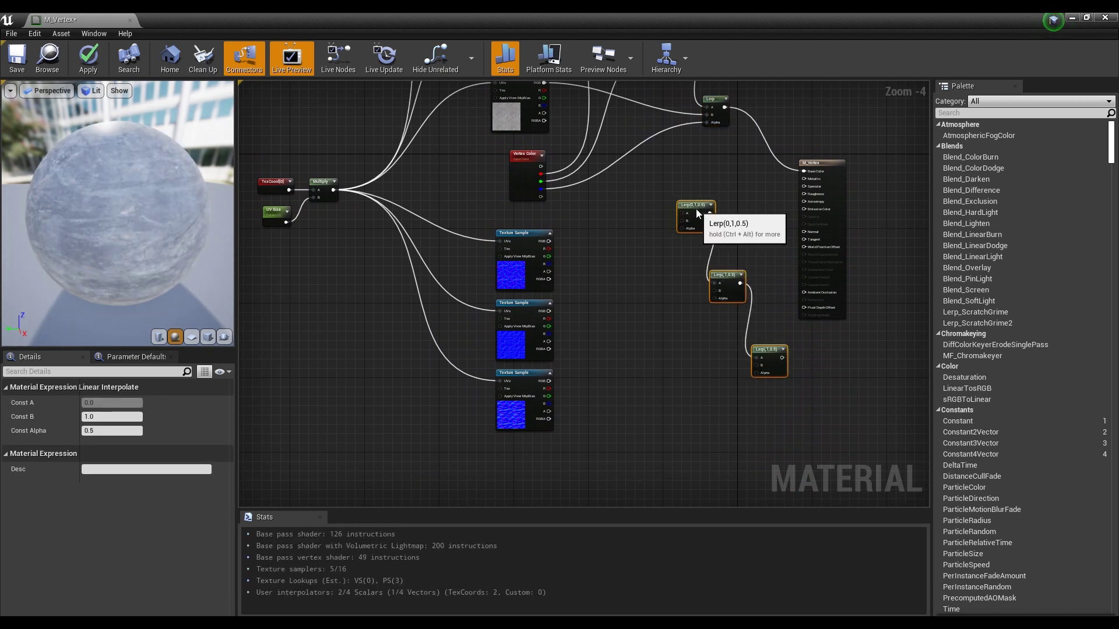
pyautogui.click(576, 233)
# Wire the three normal maps and the Vertex Color channels into the new Lerp nodes
pyautogui.moveTo(549, 241); pyautogui.dragTo(685, 217)
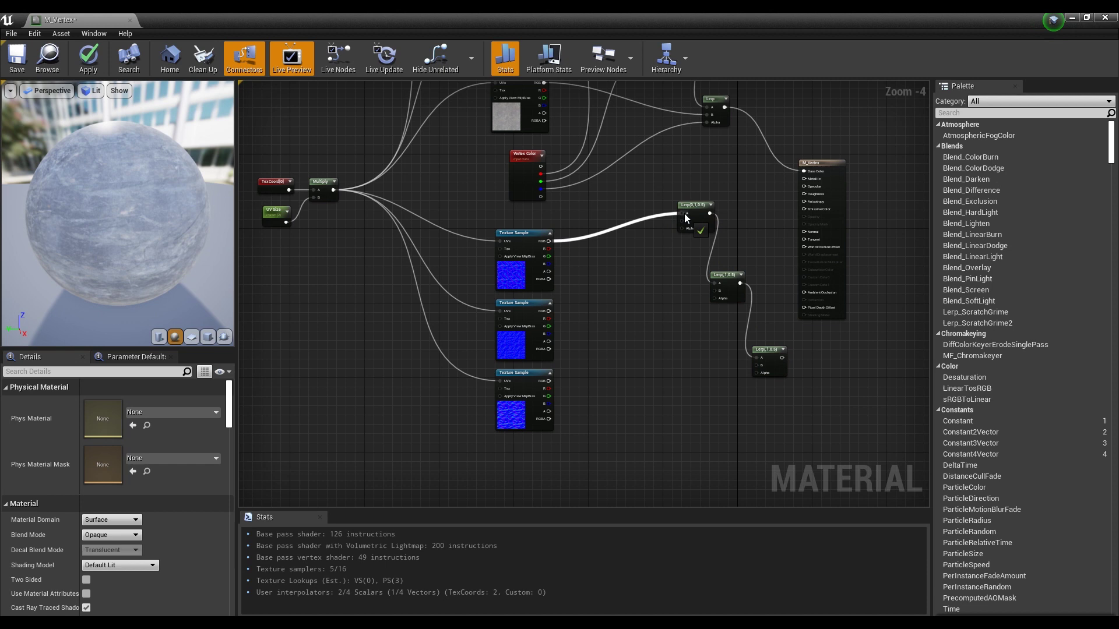
pyautogui.moveTo(548, 241); pyautogui.dragTo(683, 224)
pyautogui.moveTo(541, 174); pyautogui.dragTo(687, 228)
pyautogui.moveTo(540, 182); pyautogui.dragTo(715, 298)
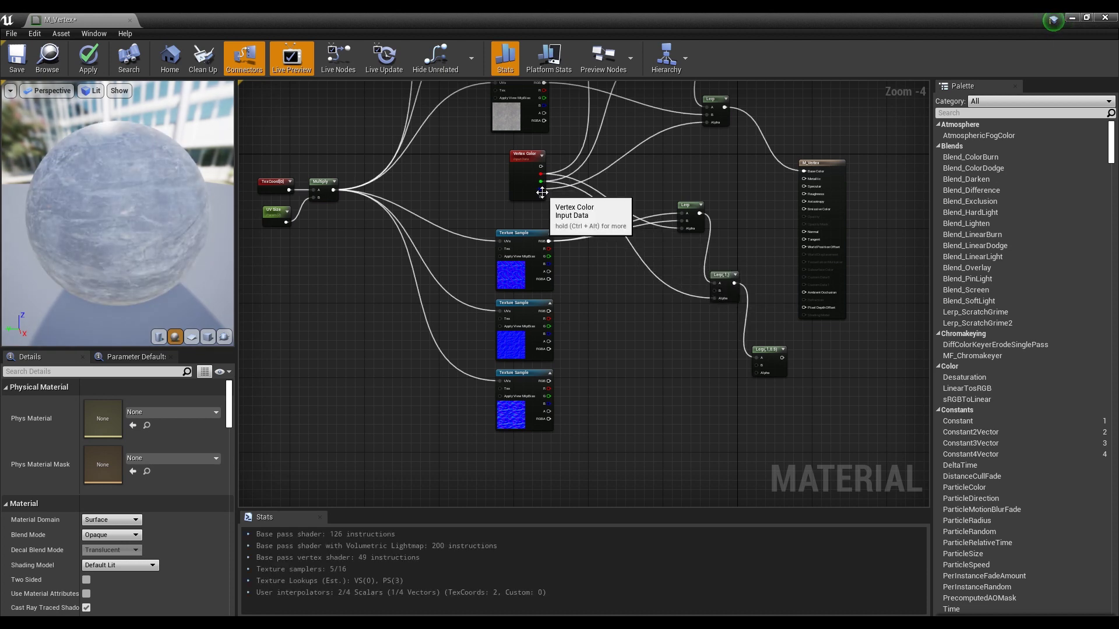
pyautogui.moveTo(541, 188); pyautogui.dragTo(757, 375)
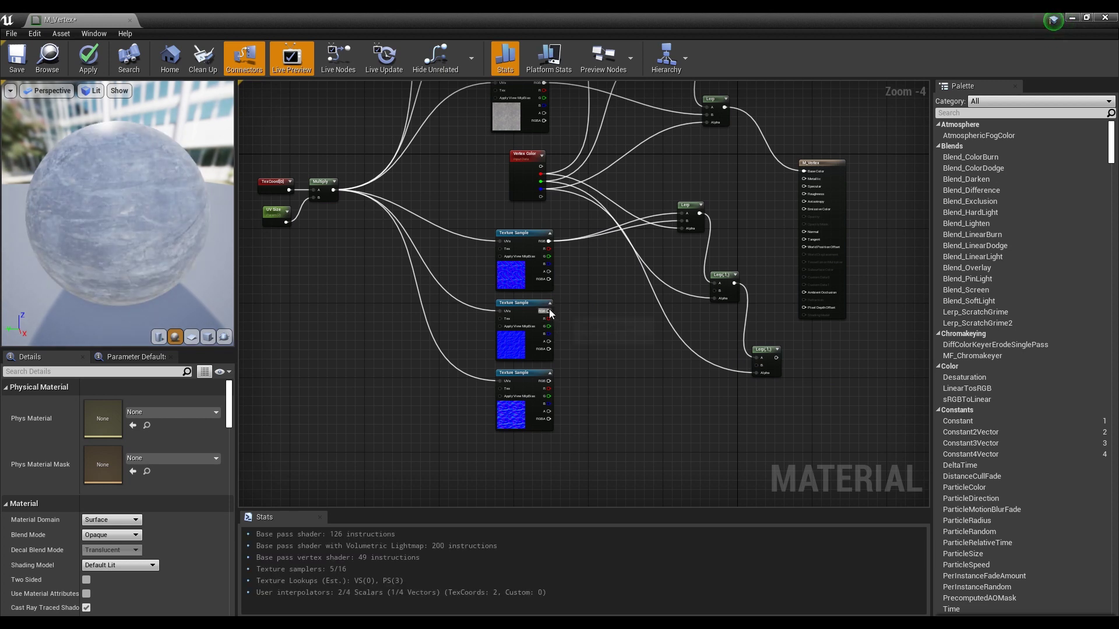
pyautogui.moveTo(549, 311)
pyautogui.mouseDown()
pyautogui.moveTo(604, 296)
pyautogui.moveTo(718, 291)
pyautogui.mouseUp()
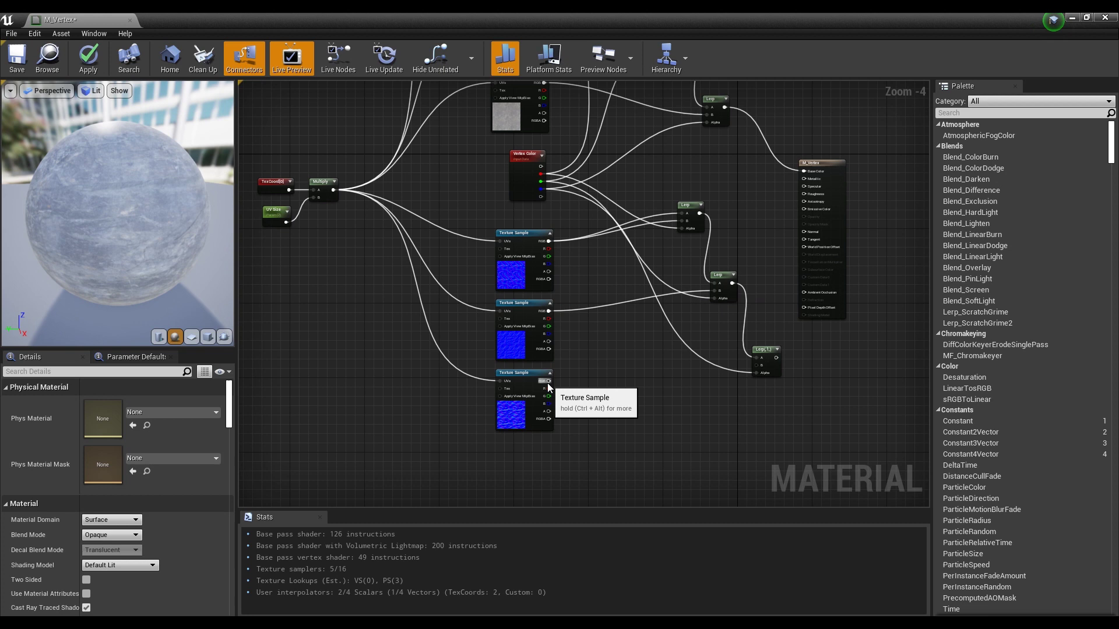
pyautogui.moveTo(549, 380); pyautogui.dragTo(761, 370)
pyautogui.moveTo(771, 296)
pyautogui.mouseDown(button='right')
pyautogui.moveTo(686, 305)
pyautogui.moveTo(690, 287)
pyautogui.moveTo(719, 425)
pyautogui.moveTo(678, 325)
pyautogui.mouseUp(button='right')
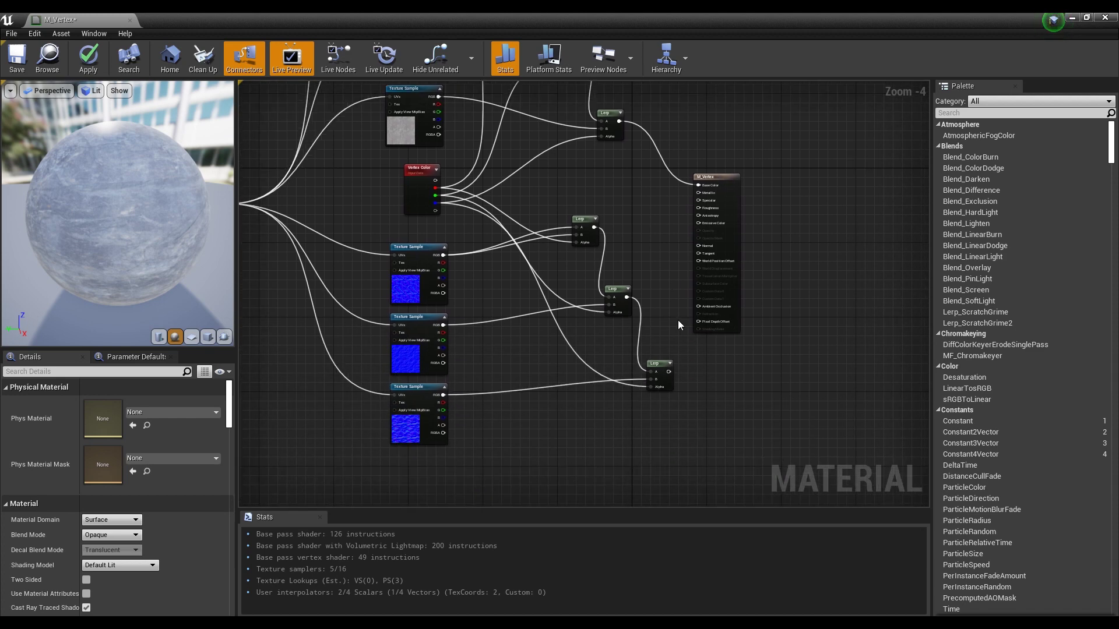
# Connect the final normal-map Lerp to M_Vertex's Normal input and save the material
pyautogui.moveTo(669, 372); pyautogui.dragTo(698, 245)
pyautogui.click(743, 176)
pyautogui.moveTo(636, 178)
pyautogui.mouseDown(button='right')
pyautogui.moveTo(785, 247)
pyautogui.moveTo(746, 261)
pyautogui.mouseUp(button='right')
pyautogui.scroll(-1, 785, 247)
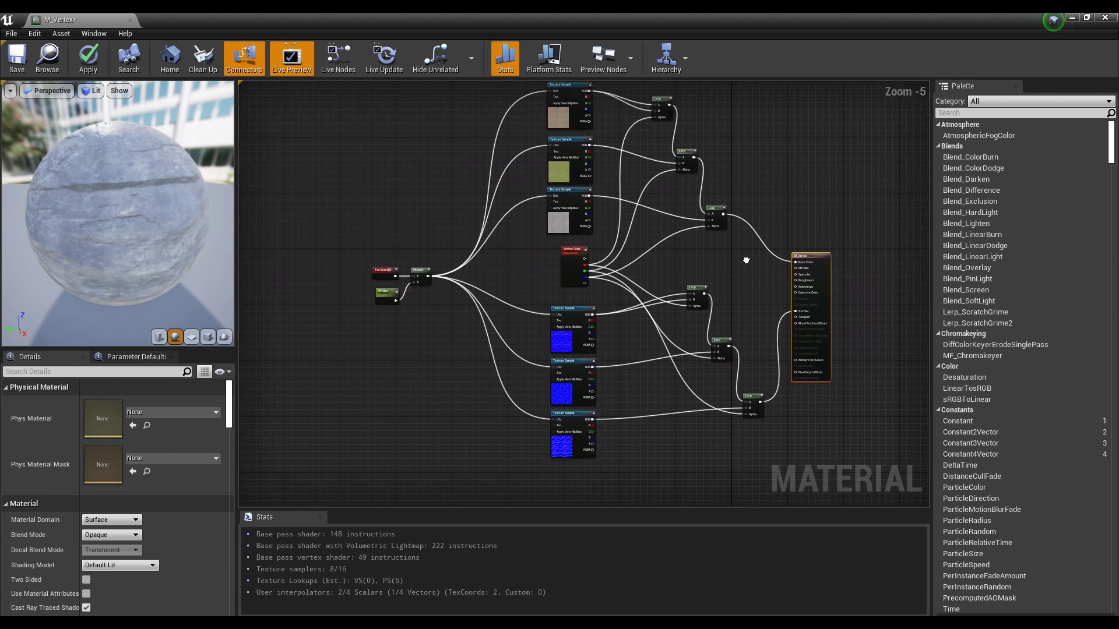
pyautogui.click(17, 65)
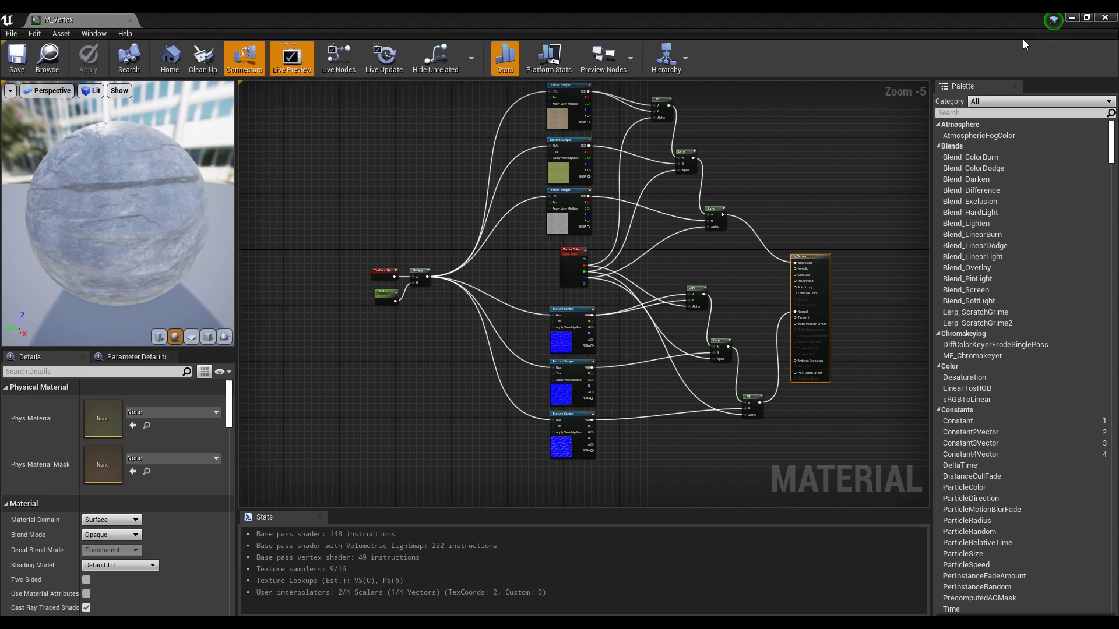
# Close the material editor and drag Vertex_Plane from the Content Browser into the level
pyautogui.click(1105, 18)
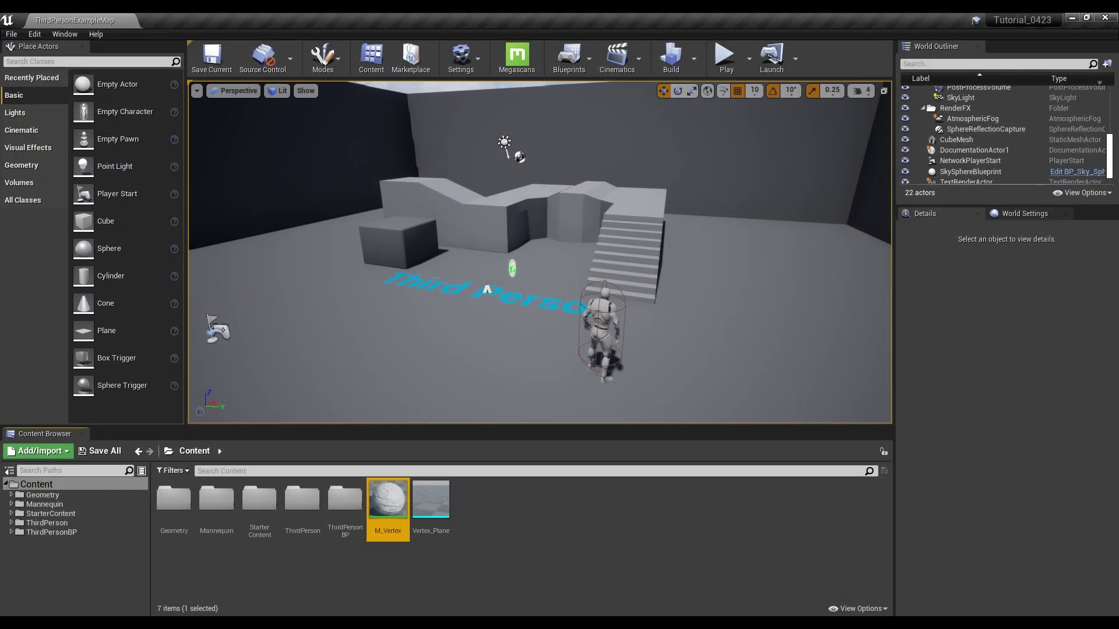
pyautogui.moveTo(539, 250); pyautogui.dragTo(559, 257, button='right')
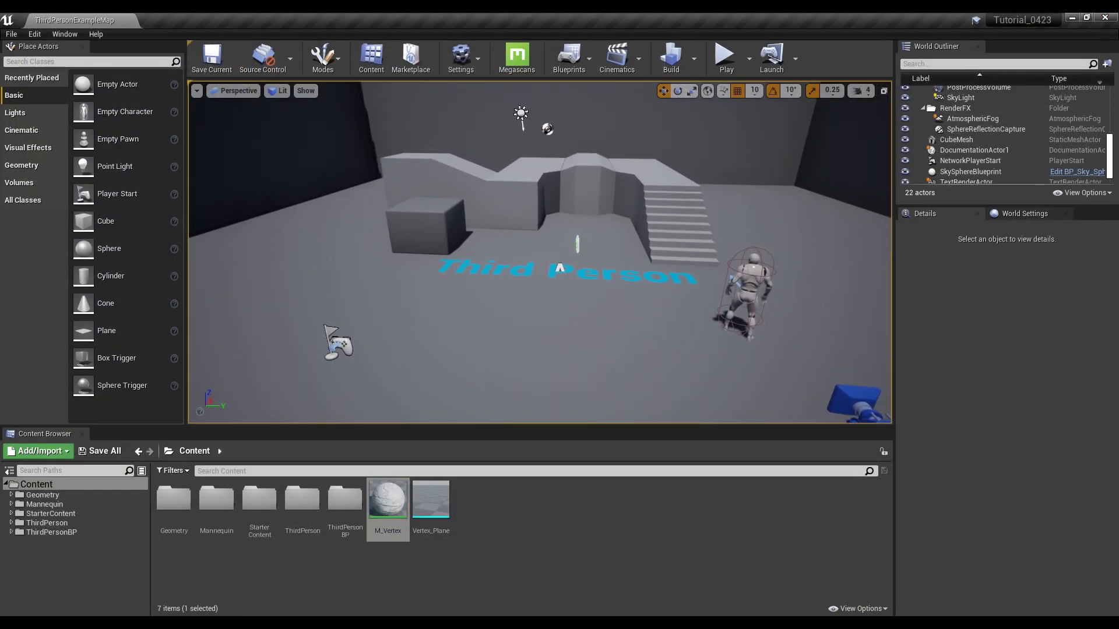
pyautogui.moveTo(431, 500)
pyautogui.mouseDown()
pyautogui.moveTo(501, 311)
pyautogui.moveTo(493, 255)
pyautogui.moveTo(494, 265)
pyautogui.mouseUp()
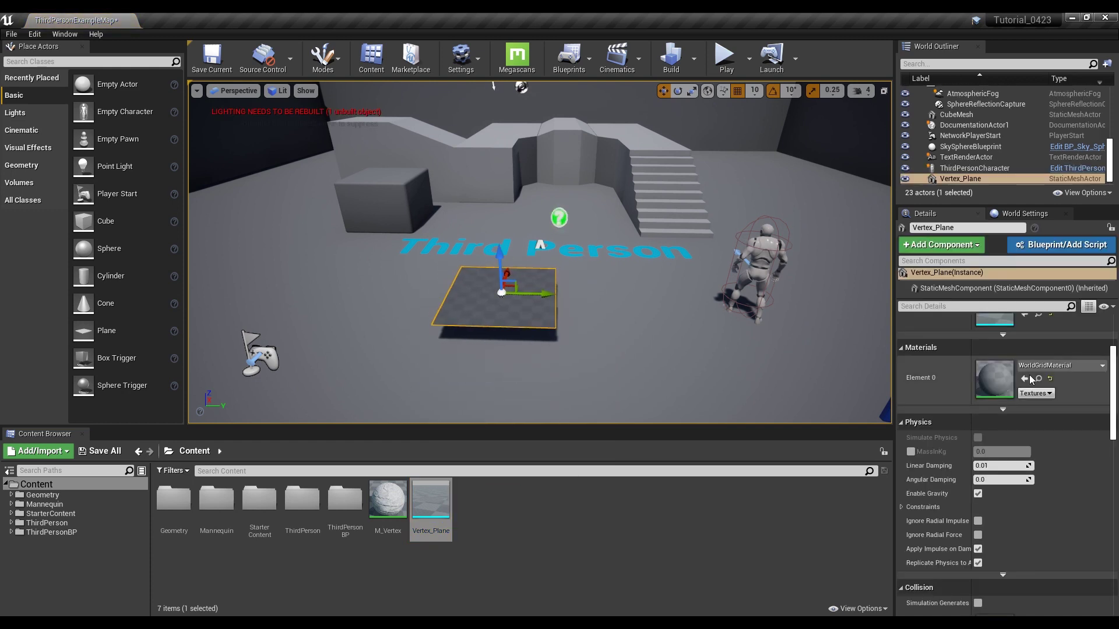
pyautogui.scroll(3, 992, 362)
pyautogui.scroll(2, 992, 362)
# Set the plane's X and Y scale to 3.0
pyautogui.click(992, 365)
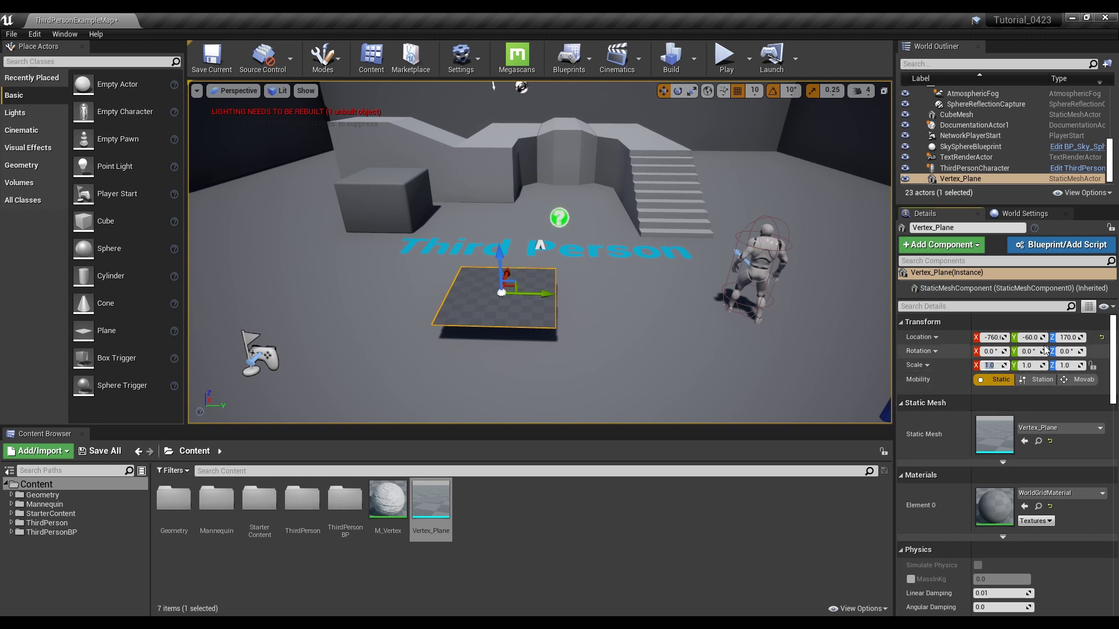
pyautogui.write('3')
pyautogui.press('Return')
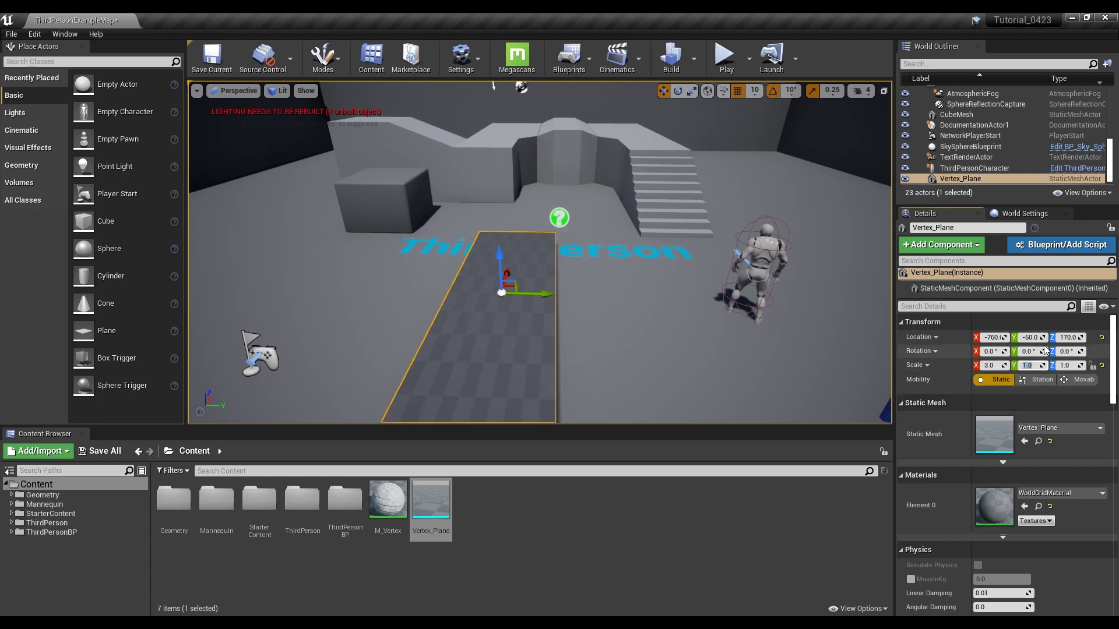
pyautogui.write('3')
pyautogui.press('Return')
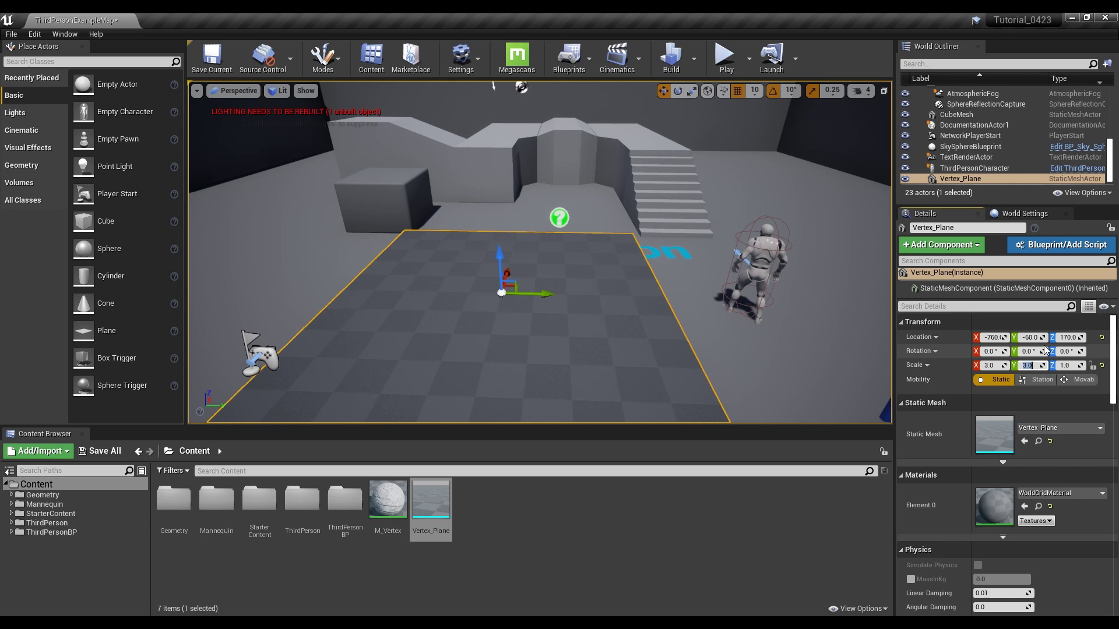
pyautogui.moveTo(757, 321); pyautogui.dragTo(641, 263, button='right')
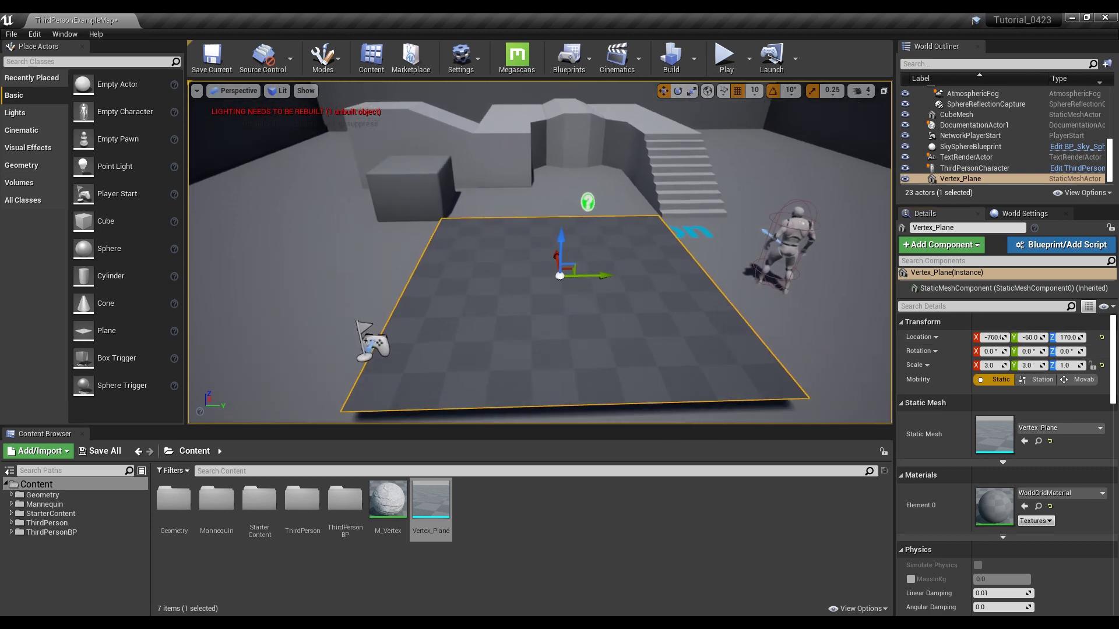
pyautogui.moveTo(540, 252); pyautogui.dragTo(524, 245, button='right')
pyautogui.moveTo(388, 502)
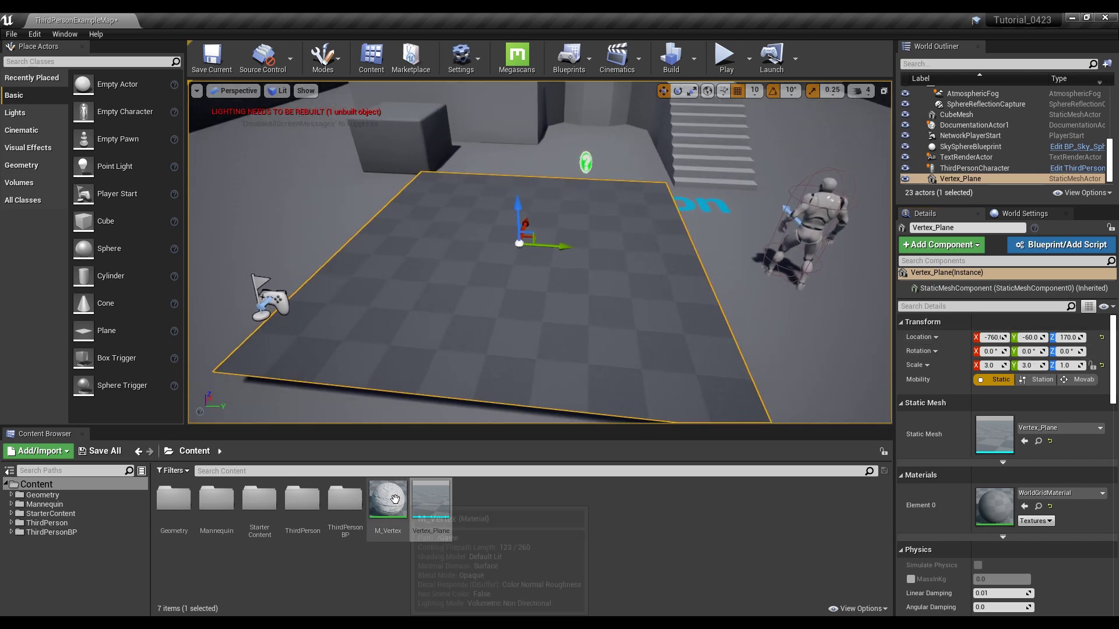
# Apply M_Vertex to Vertex_Plane and run Build Lighting Only
pyautogui.moveTo(389, 507); pyautogui.dragTo(505, 332)
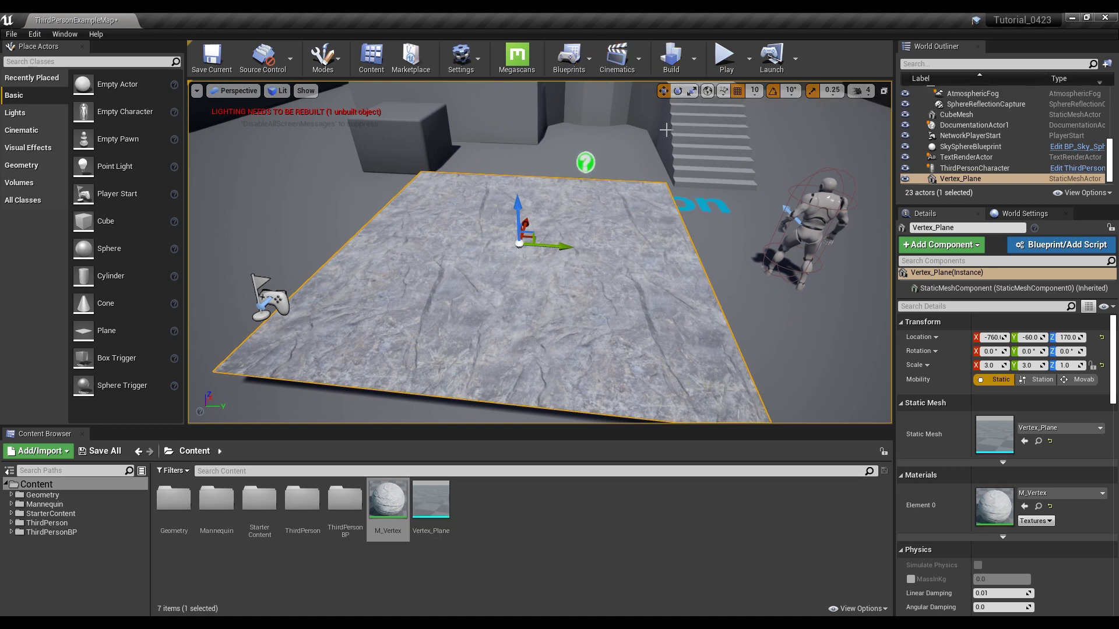
pyautogui.click(693, 59)
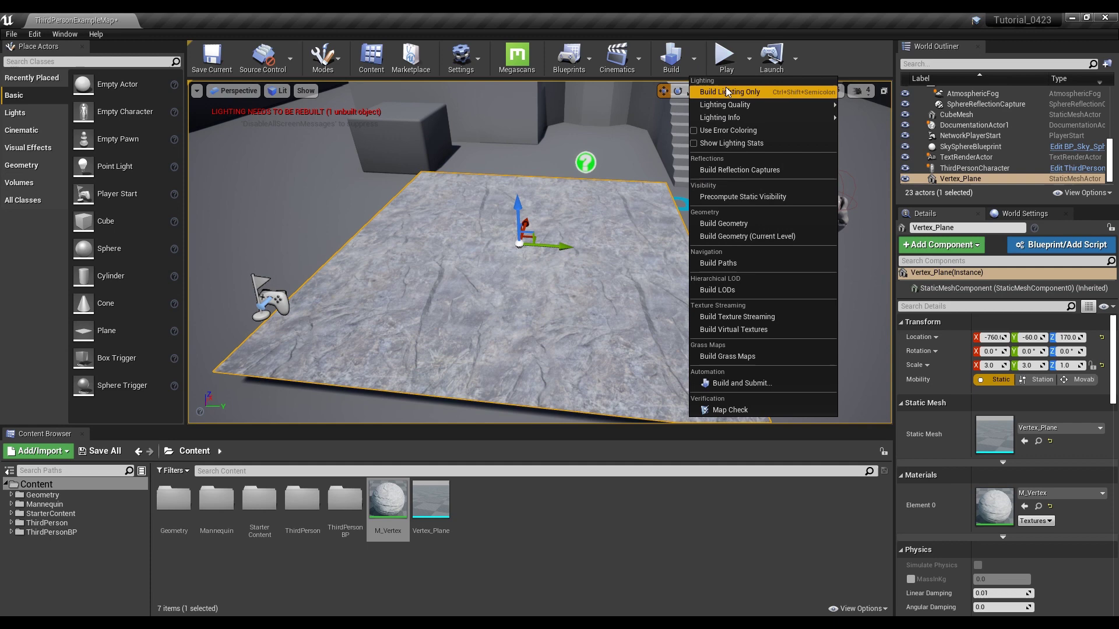
pyautogui.click(726, 94)
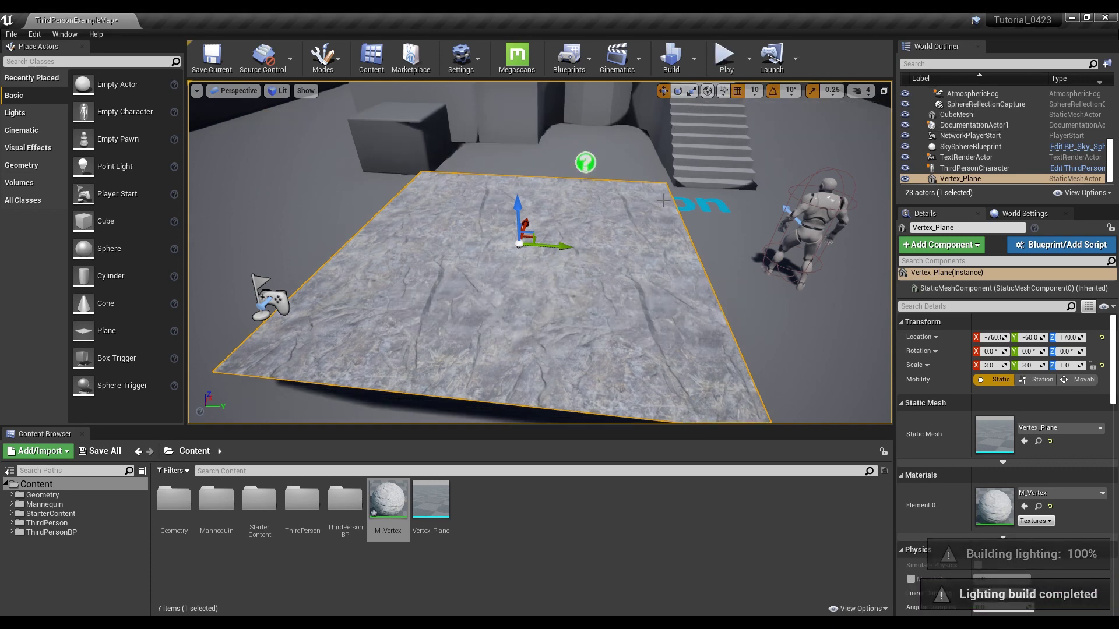
pyautogui.scroll(-5, 659, 192)
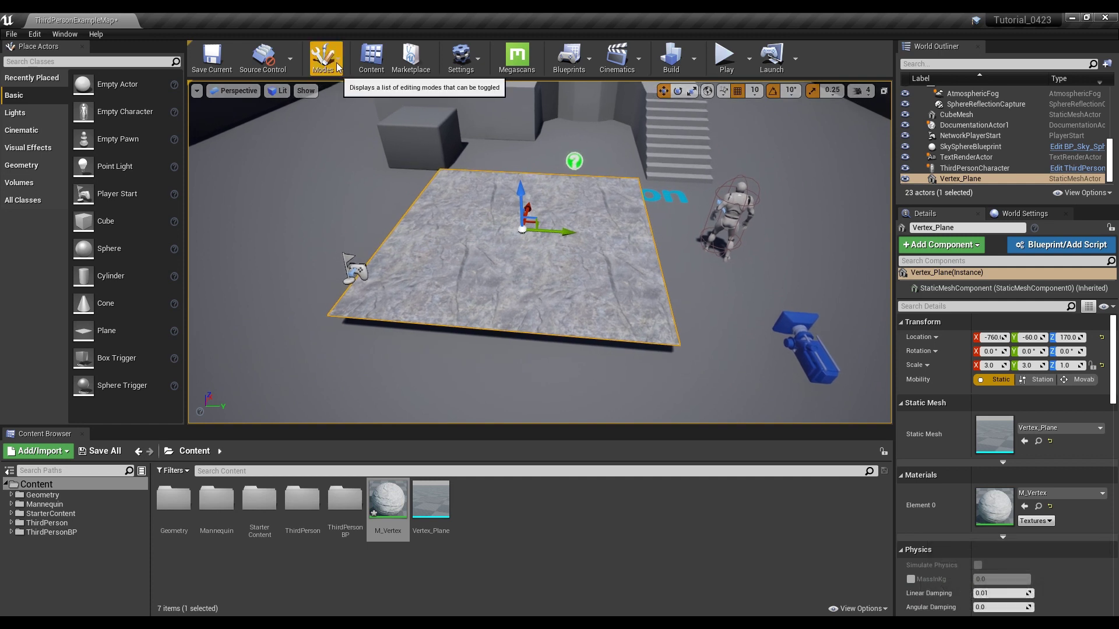
# Enter Mesh Paint mode with the vertex colour Paint tool poised over Vertex_Plane
pyautogui.click(337, 62)
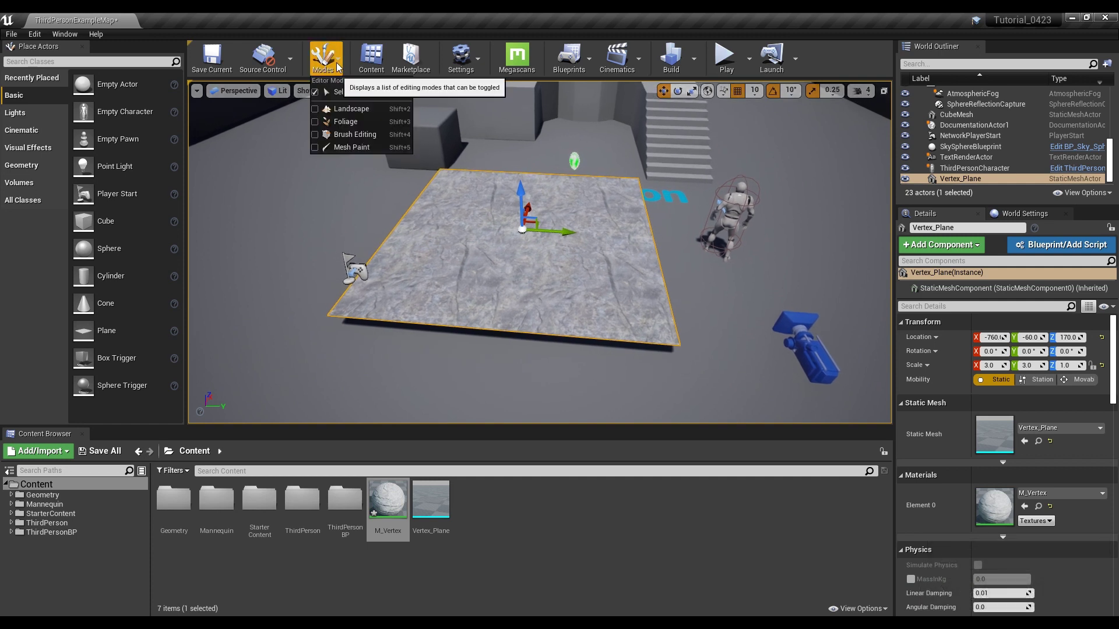
pyautogui.click(346, 147)
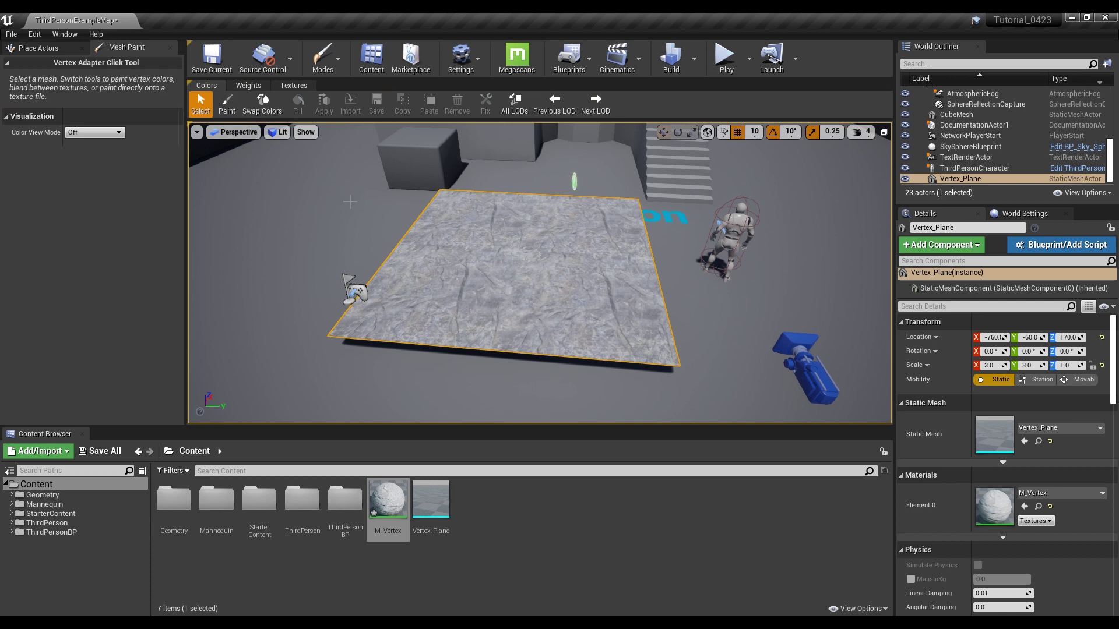
pyautogui.click(227, 103)
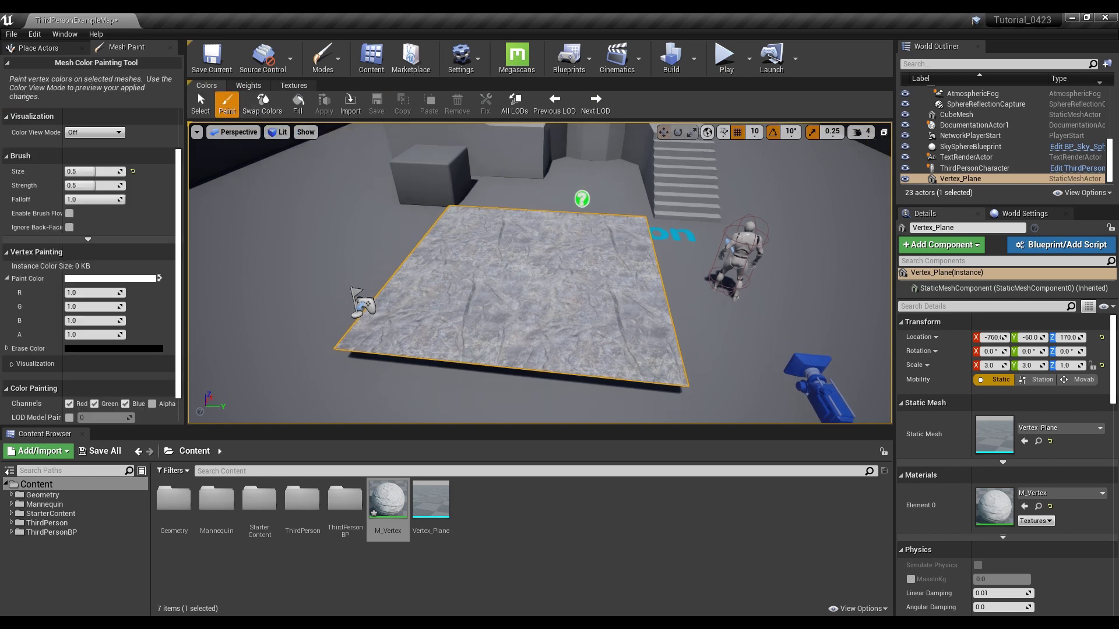
pyautogui.moveTo(474, 271); pyautogui.dragTo(475, 271, button='right')
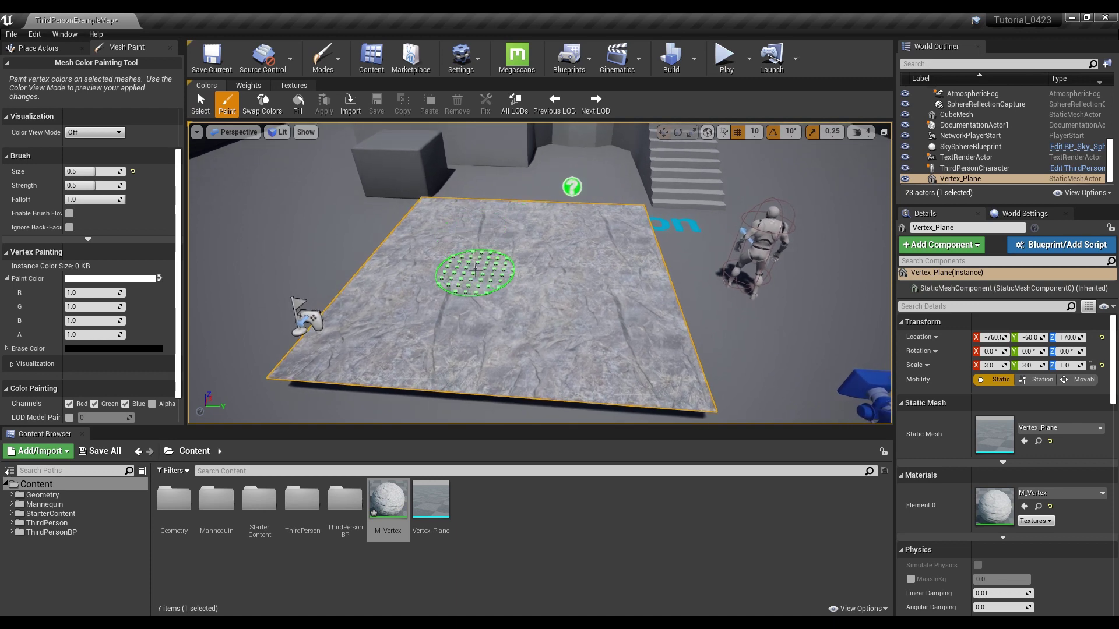
pyautogui.click(96, 133)
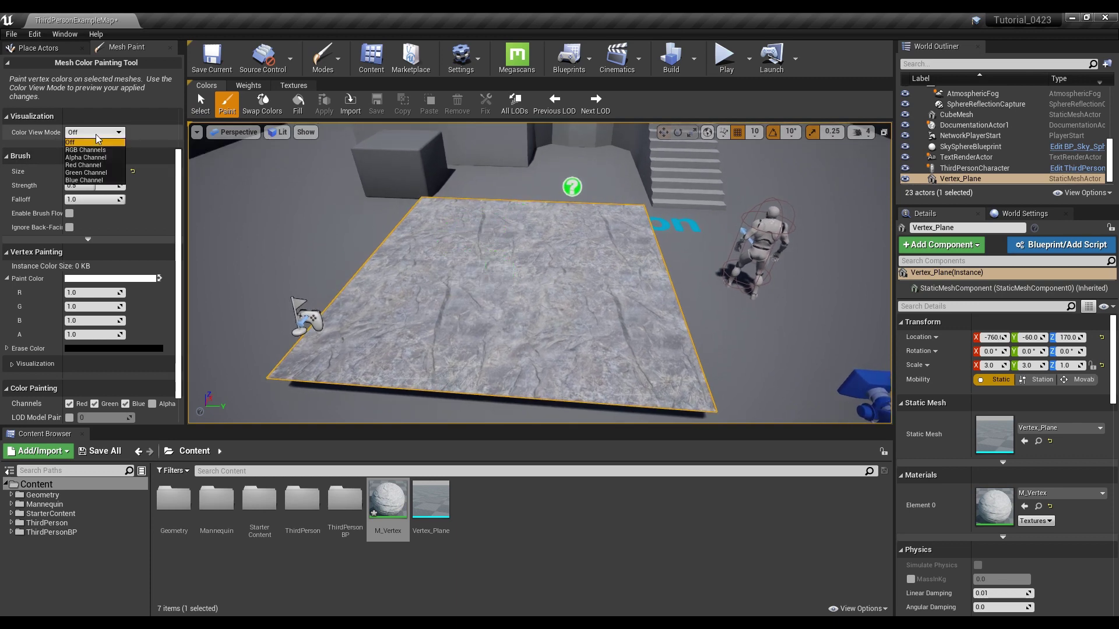
pyautogui.click(97, 150)
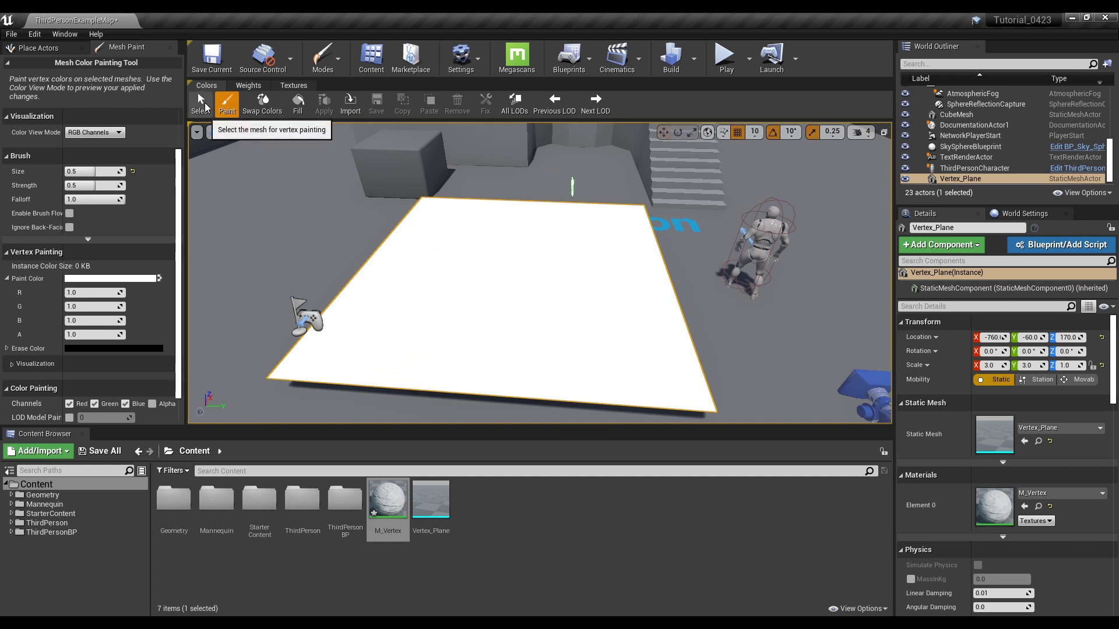
pyautogui.click(201, 103)
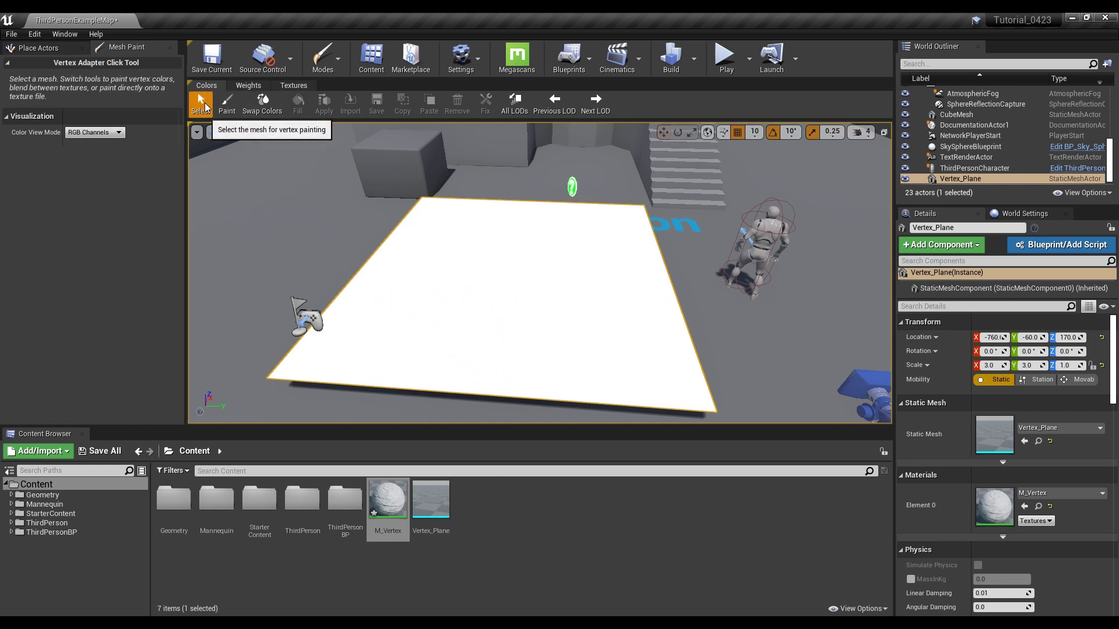
pyautogui.click(227, 104)
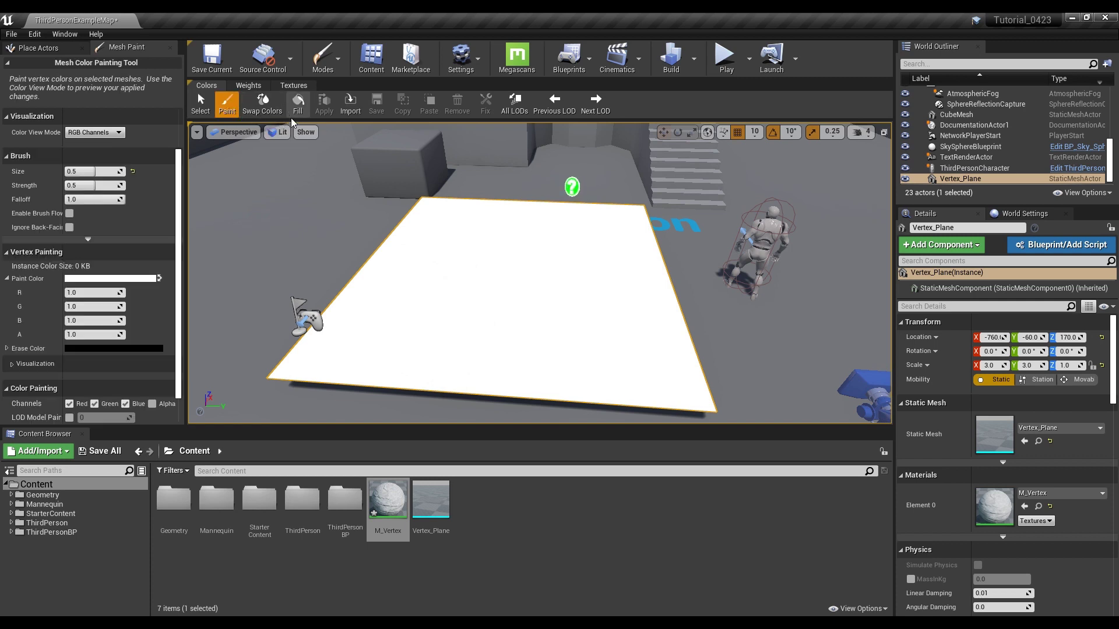
pyautogui.click(96, 132)
pyautogui.click(81, 143)
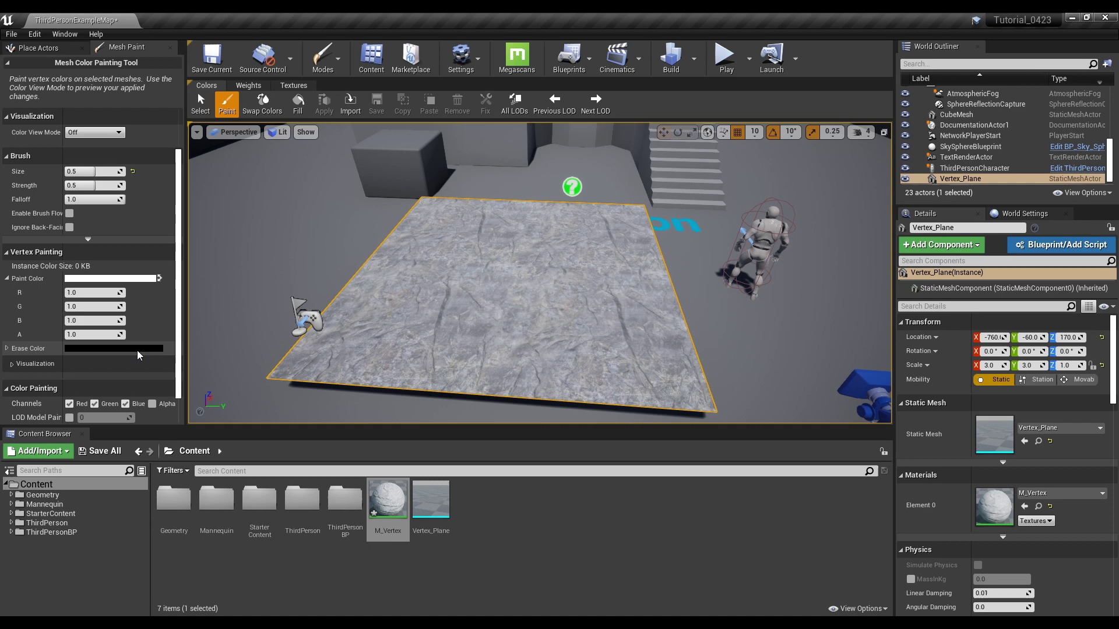
# Set the paint colour to black and fill the whole plane with it
pyautogui.click(111, 278)
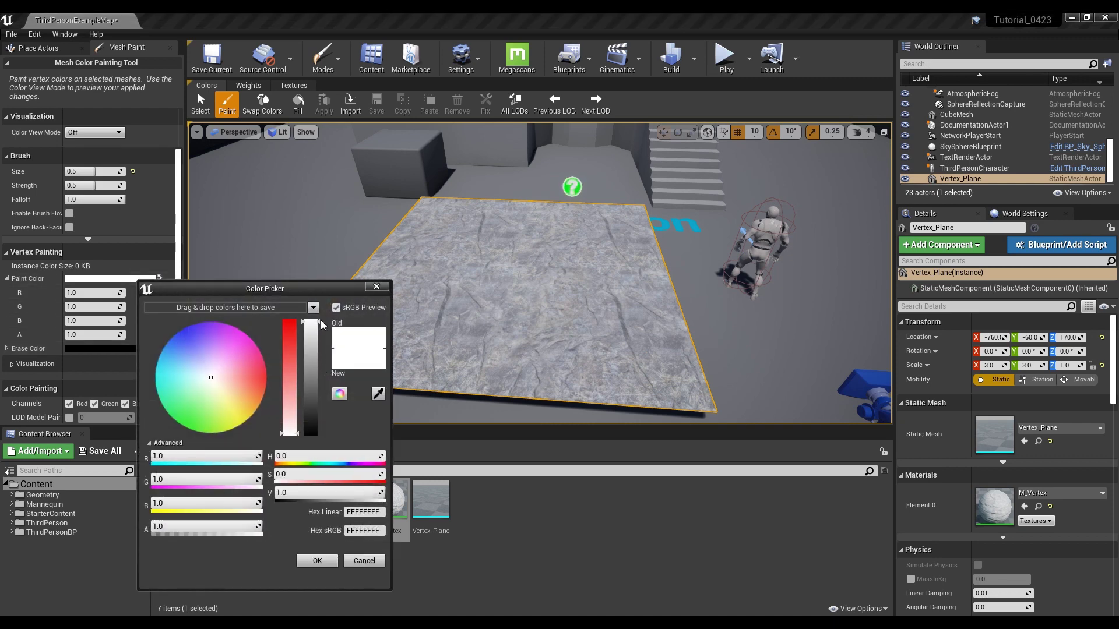
pyautogui.moveTo(318, 323); pyautogui.dragTo(334, 455)
pyautogui.click(334, 560)
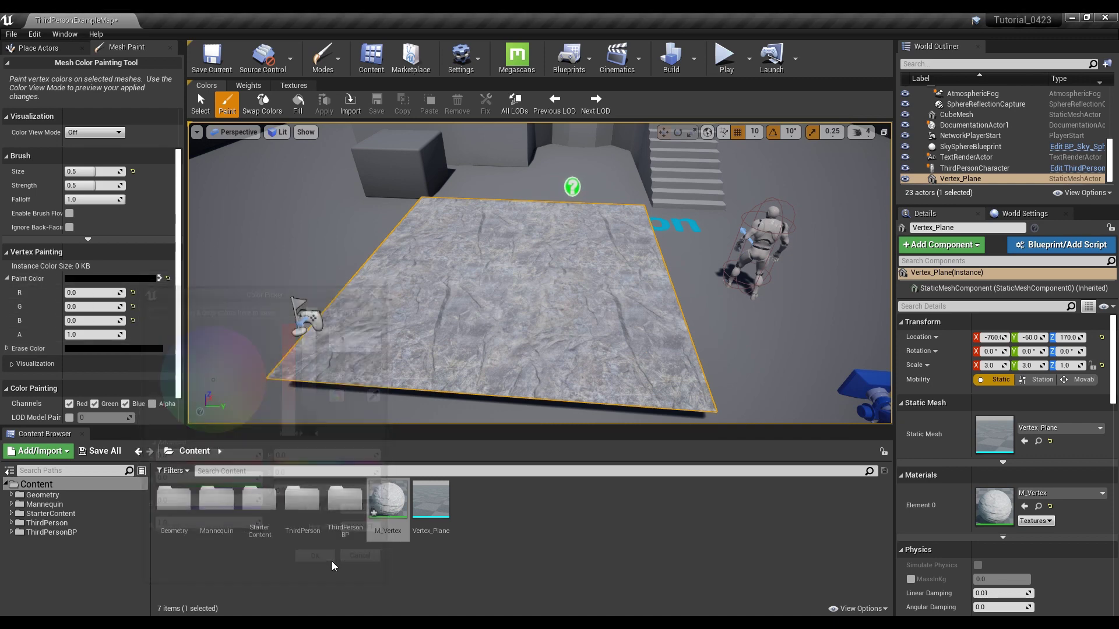
pyautogui.click(297, 104)
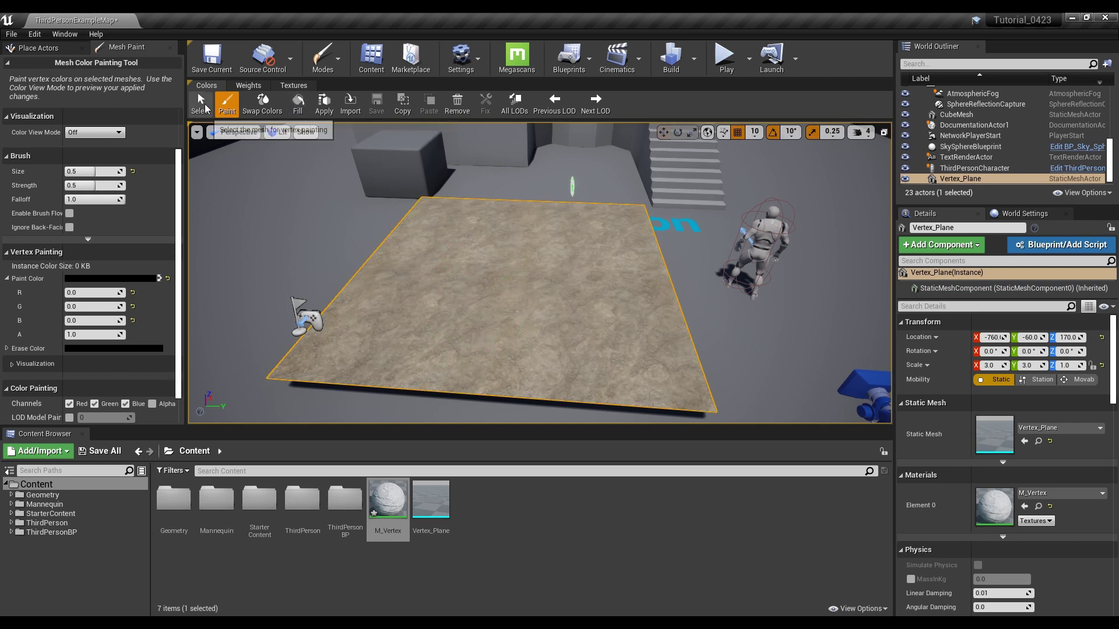
# Preview the plane's vertex colours in RGB Channels view, then return to colour painting
pyautogui.click(201, 104)
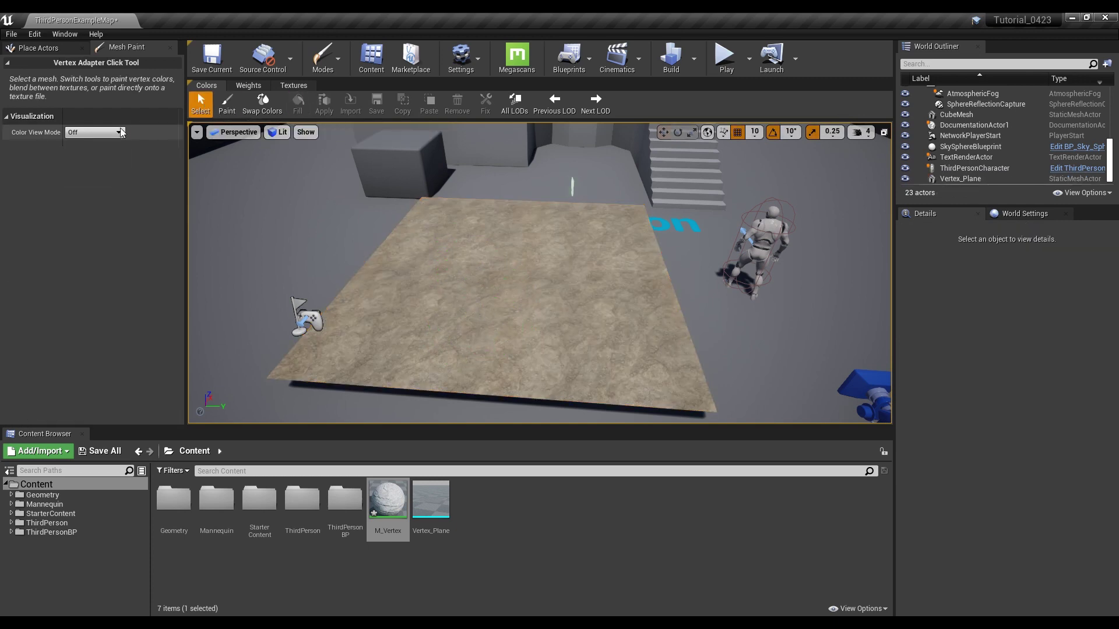
pyautogui.click(95, 132)
pyautogui.click(490, 289)
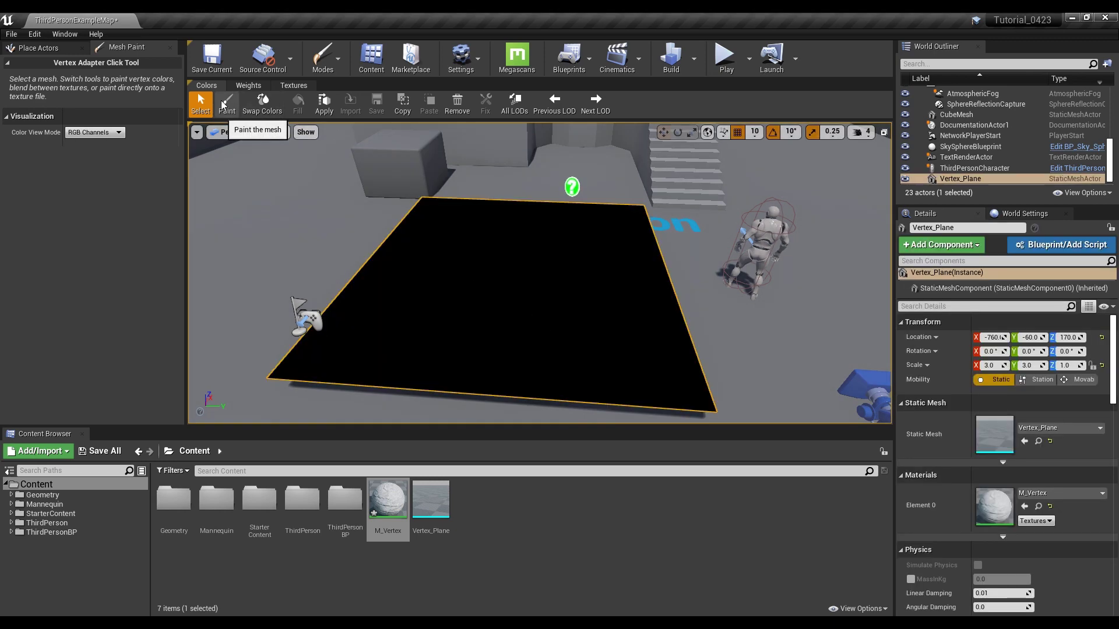
pyautogui.click(95, 133)
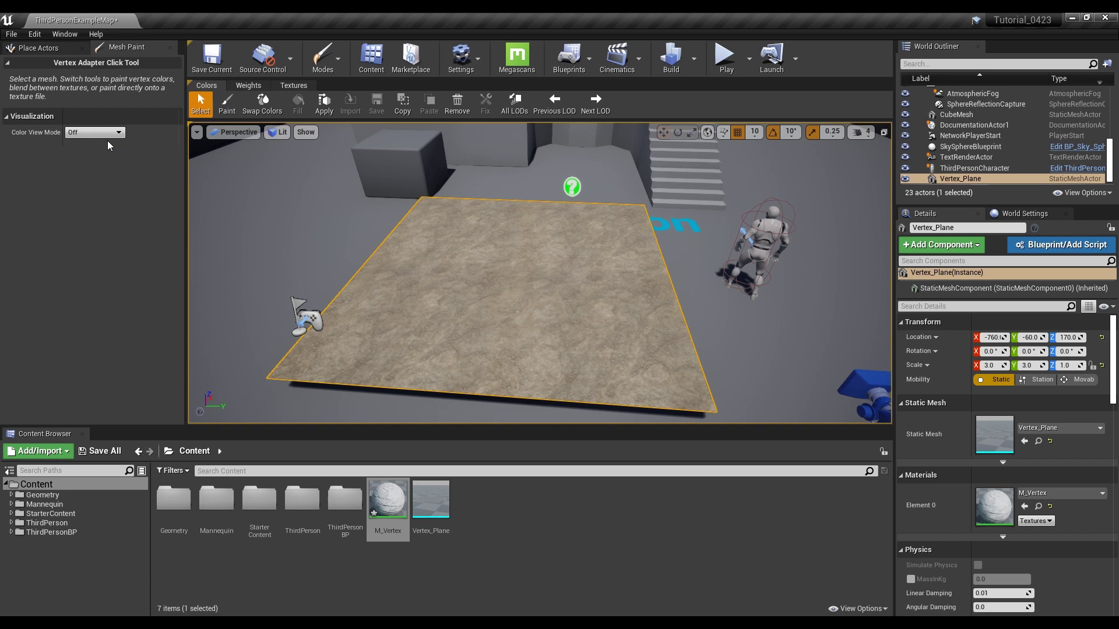
pyautogui.click(226, 104)
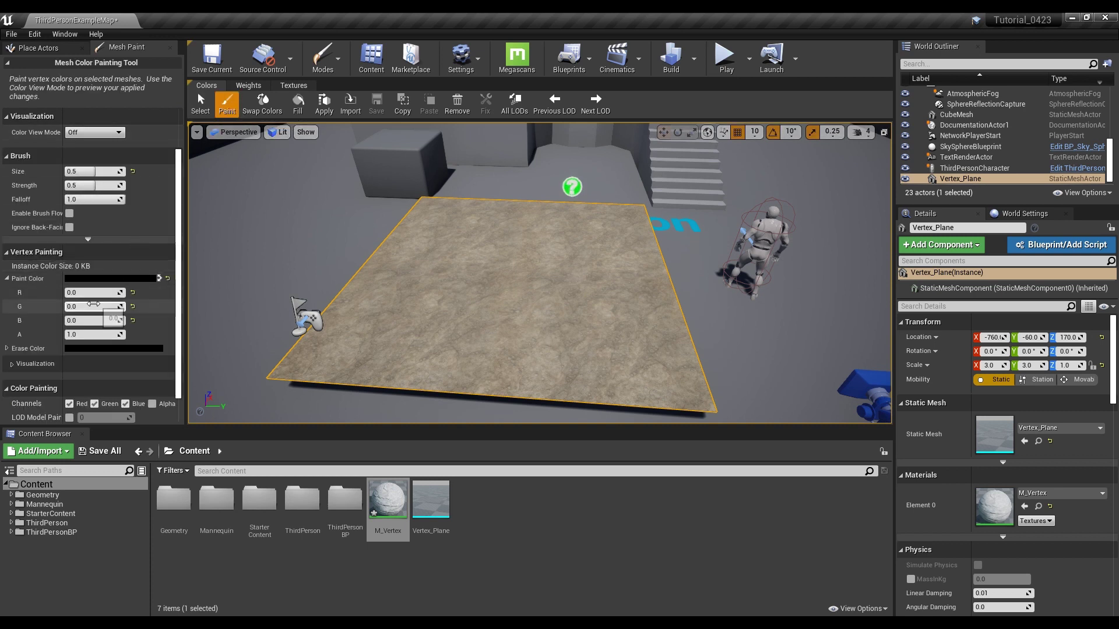
# Set the paint colour green to 1 and the brush size to 0.3
pyautogui.click(92, 307)
pyautogui.write('1')
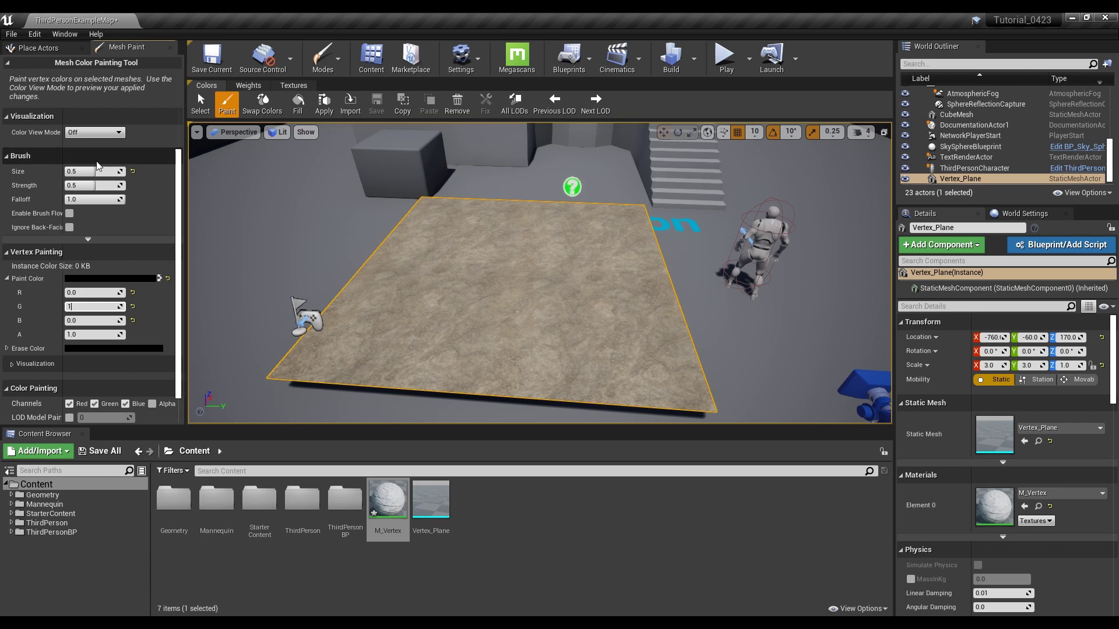
pyautogui.click(86, 171)
pyautogui.write('0.3')
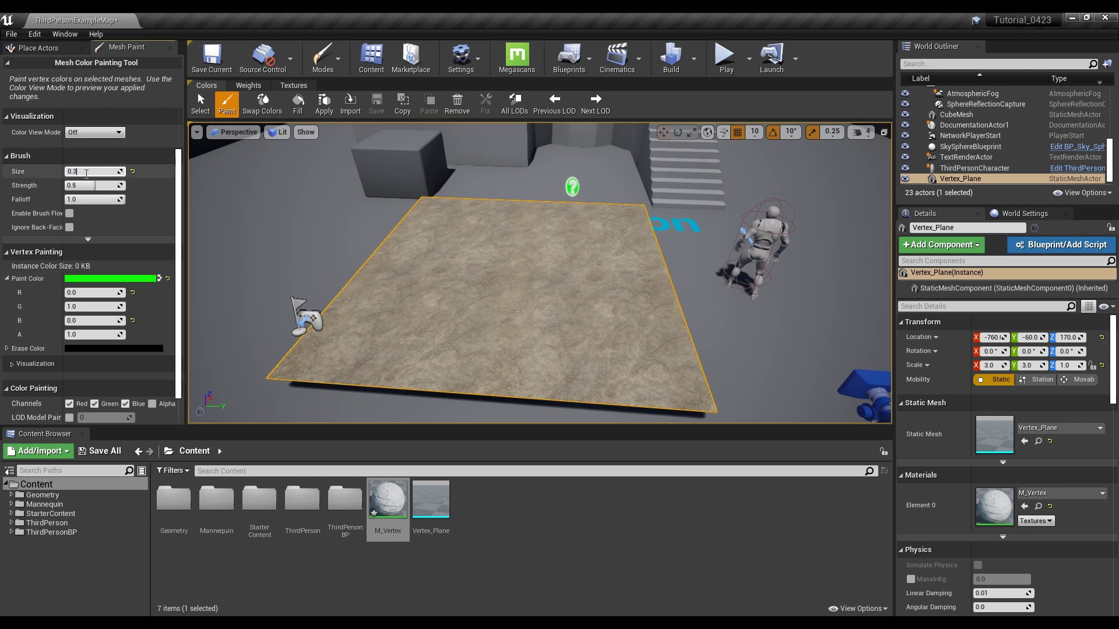
pyautogui.scroll(3, 412, 262)
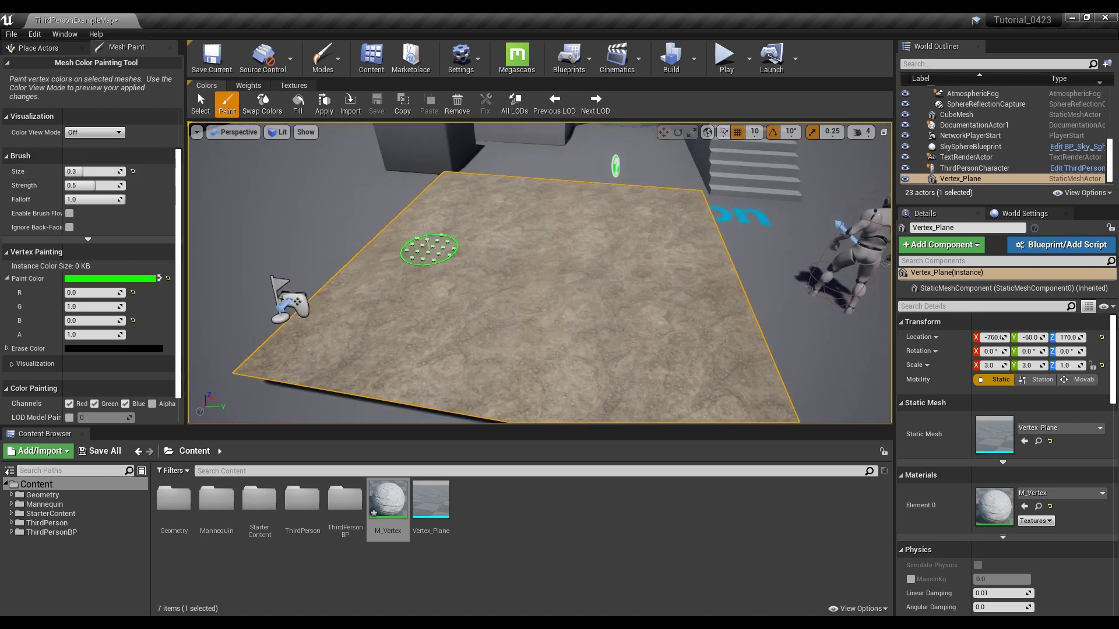
pyautogui.scroll(2, 426, 250)
# Paint grass strokes along the plane's lower, left and right edges
pyautogui.moveTo(382, 340)
pyautogui.mouseDown()
pyautogui.moveTo(376, 350)
pyautogui.moveTo(512, 374)
pyautogui.moveTo(604, 352)
pyautogui.moveTo(669, 276)
pyautogui.mouseUp()
pyautogui.moveTo(553, 191)
pyautogui.mouseDown()
pyautogui.moveTo(512, 169)
pyautogui.moveTo(425, 187)
pyautogui.moveTo(290, 309)
pyautogui.moveTo(285, 340)
pyautogui.moveTo(371, 380)
pyautogui.mouseUp()
pyautogui.moveTo(640, 384); pyautogui.dragTo(694, 244)
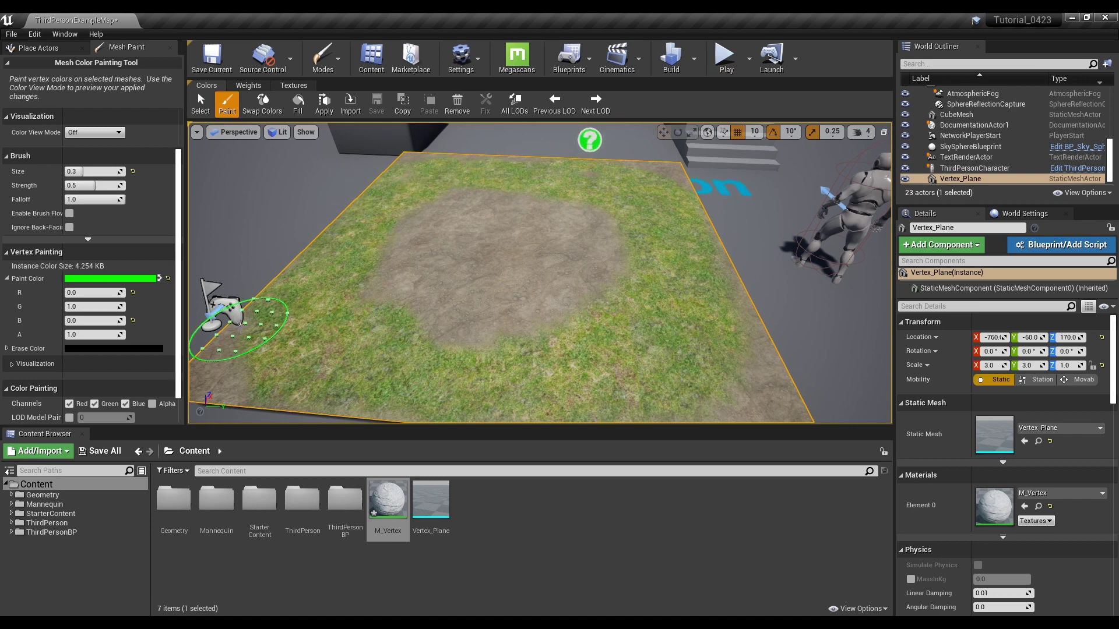
pyautogui.click(96, 307)
pyautogui.write('0')
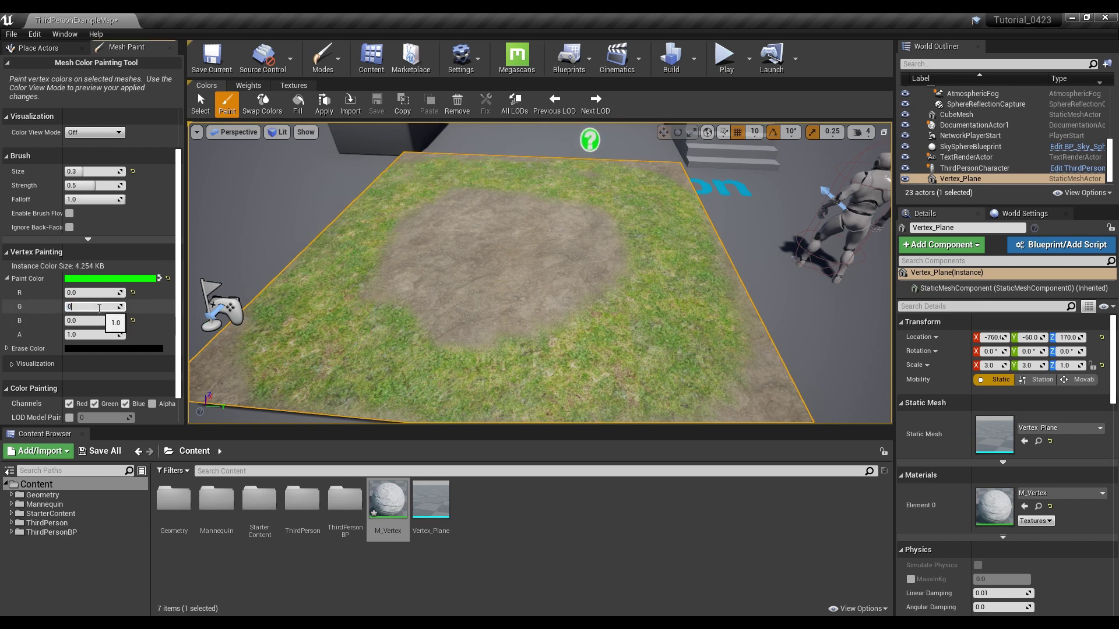
# Set the paint colour to blue (B=1) and paint rock slate across the plane's centre
pyautogui.click(93, 320)
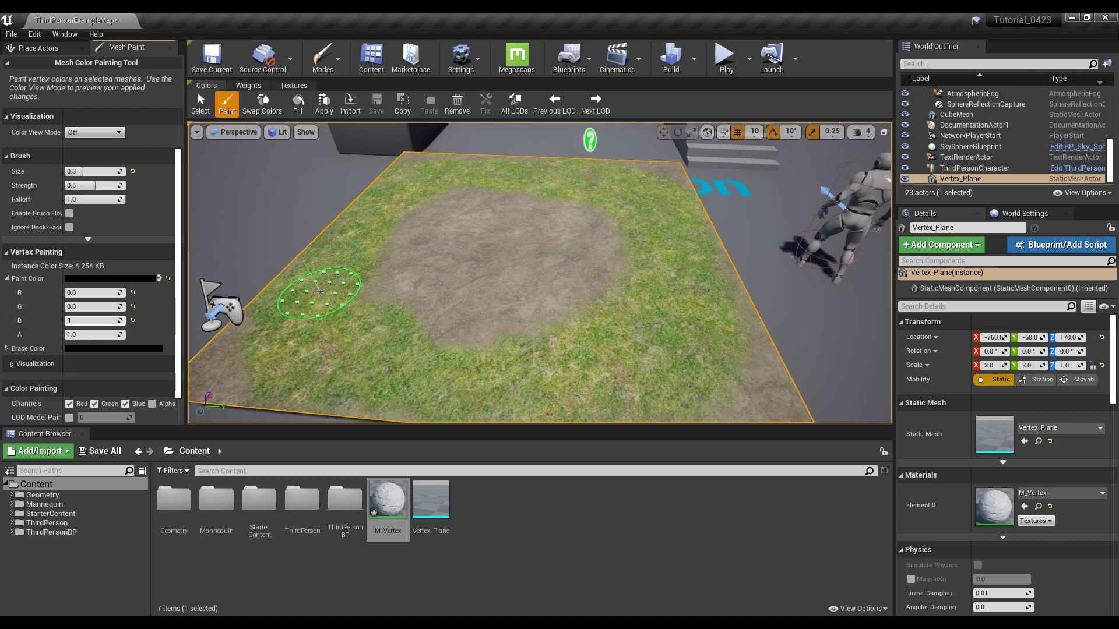
pyautogui.write('1')
pyautogui.press('Return')
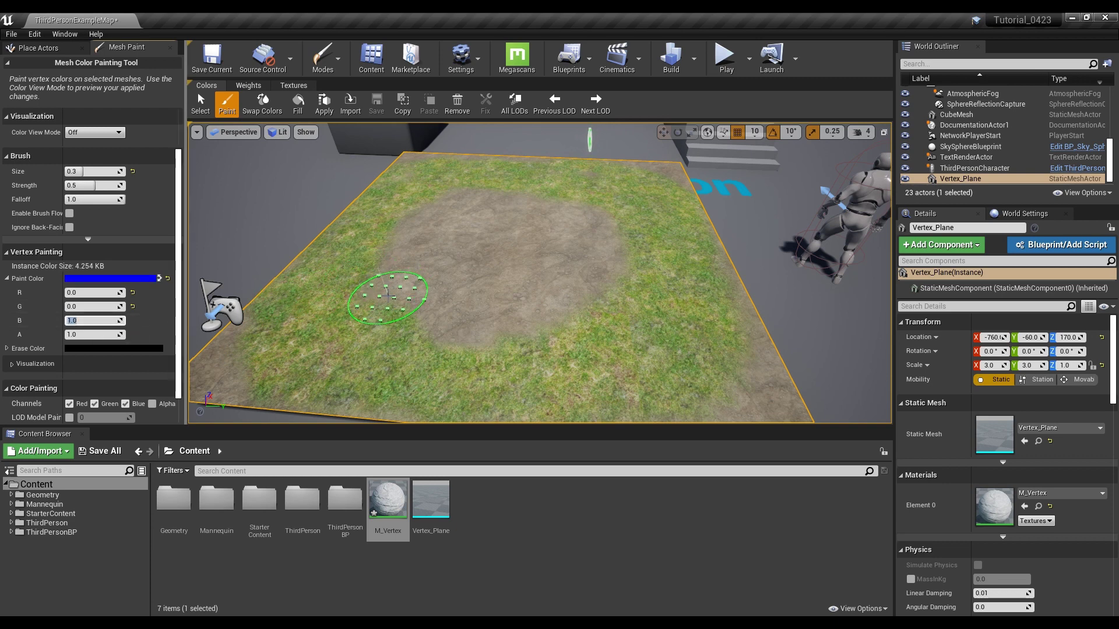
pyautogui.moveTo(408, 260)
pyautogui.mouseDown()
pyautogui.moveTo(385, 301)
pyautogui.moveTo(437, 219)
pyautogui.moveTo(466, 210)
pyautogui.mouseUp()
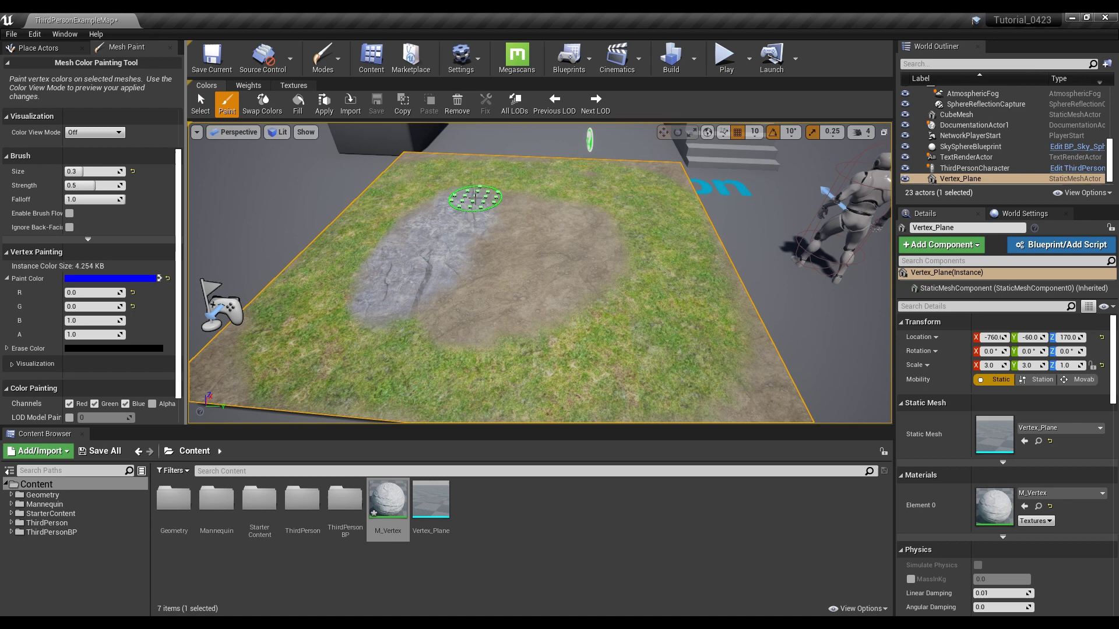
pyautogui.moveTo(475, 199)
pyautogui.mouseDown()
pyautogui.moveTo(450, 220)
pyautogui.moveTo(500, 200)
pyautogui.moveTo(614, 255)
pyautogui.moveTo(525, 312)
pyautogui.moveTo(375, 310)
pyautogui.moveTo(434, 332)
pyautogui.mouseUp()
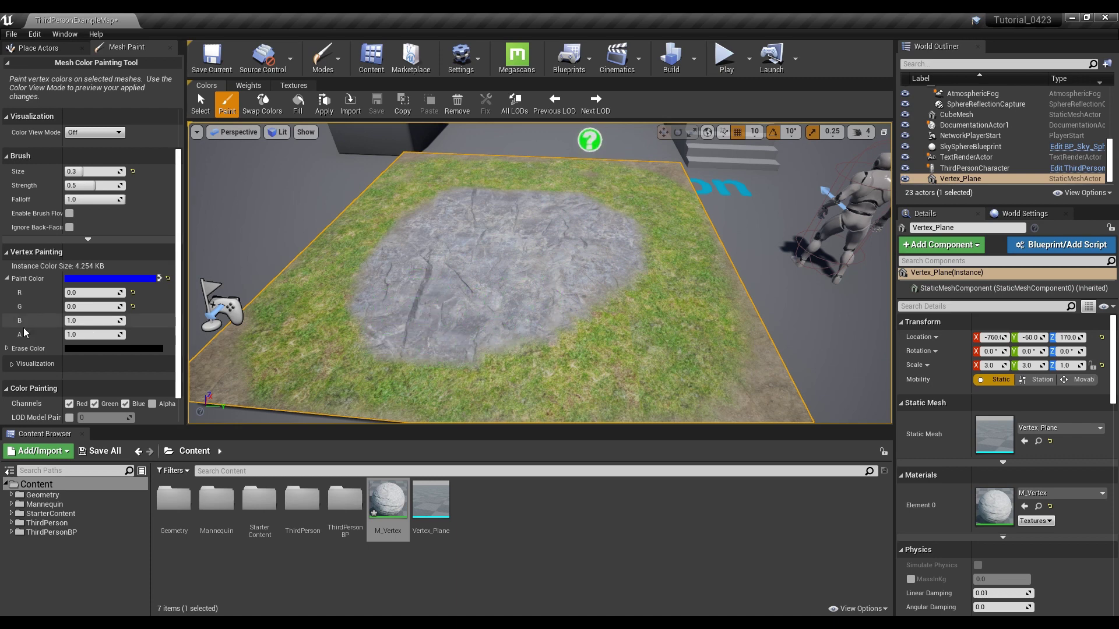
pyautogui.click(104, 320)
# Switch the paint colour to full red and paint a dirt band around the rock patch
pyautogui.click(100, 293)
pyautogui.write('1')
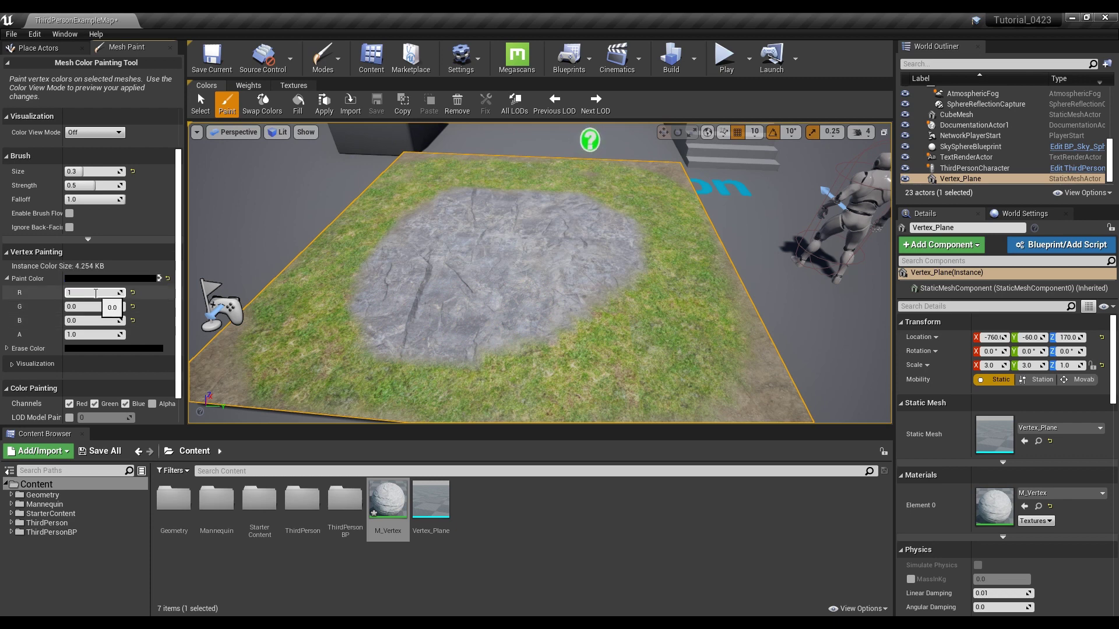
pyautogui.press('Return')
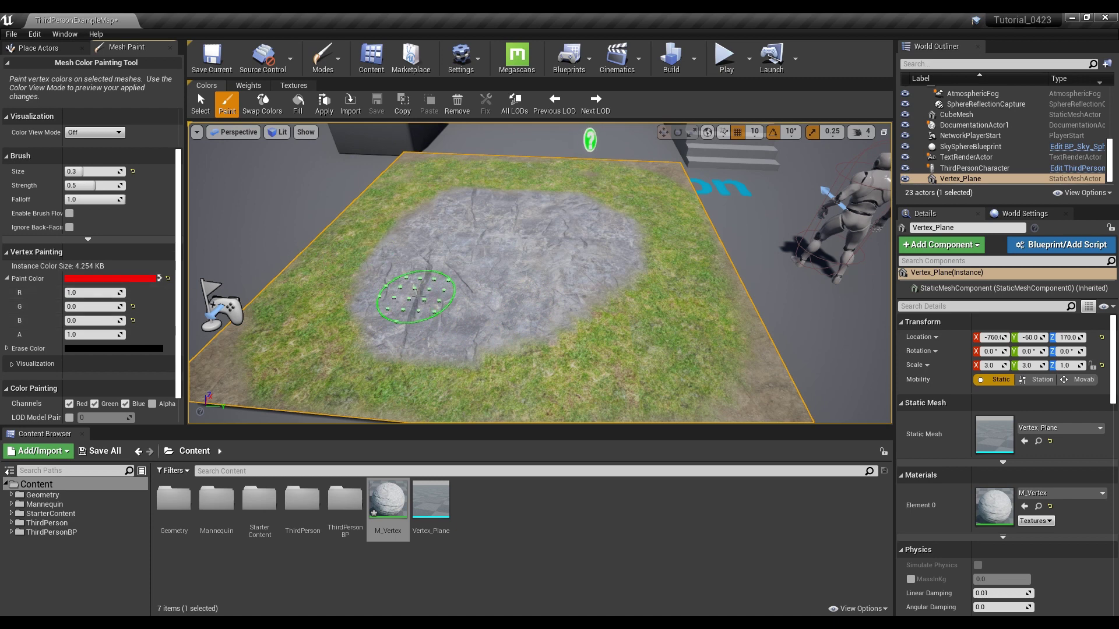
pyautogui.moveTo(524, 347); pyautogui.dragTo(625, 252)
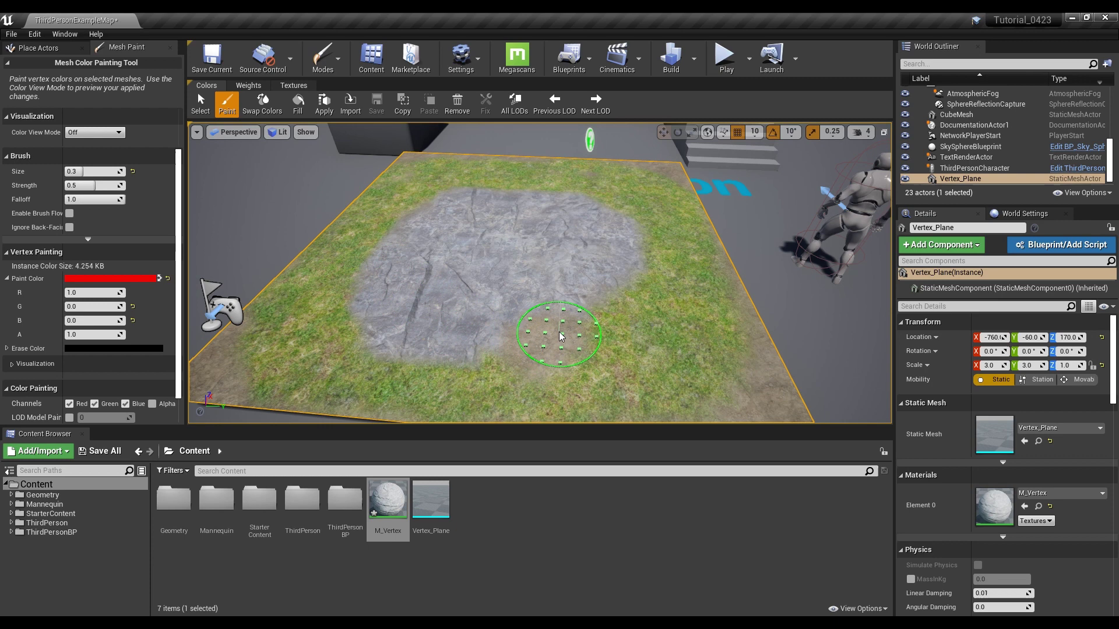
pyautogui.moveTo(510, 349)
pyautogui.mouseDown()
pyautogui.moveTo(434, 355)
pyautogui.moveTo(577, 268)
pyautogui.moveTo(587, 201)
pyautogui.mouseUp()
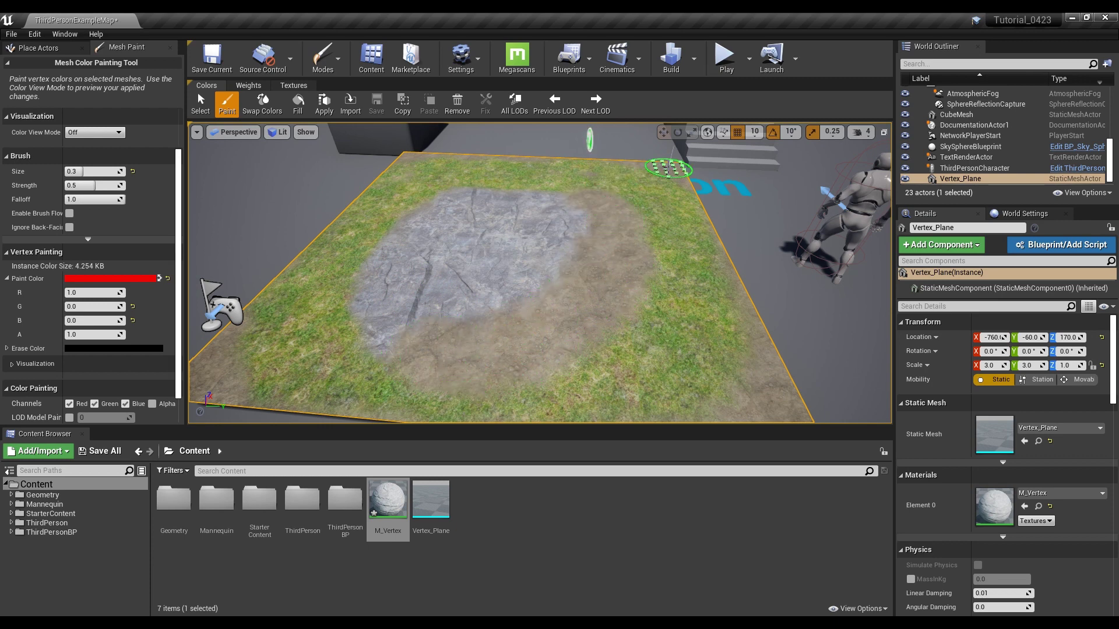